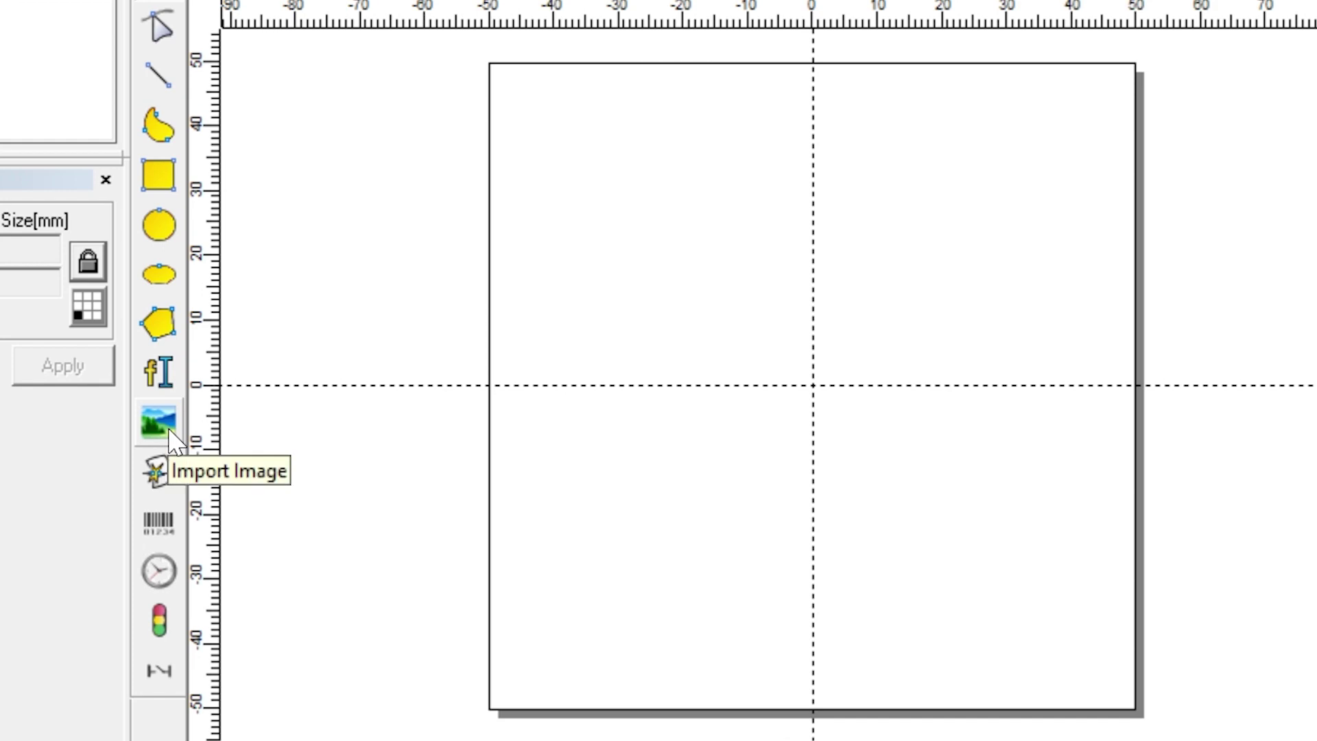
Step: Import the vector file GTSCHMIDT-Logo-2021 Closed Paths from the Logos folder with Show Preview and Place at Center enabled
left_click(160, 473)
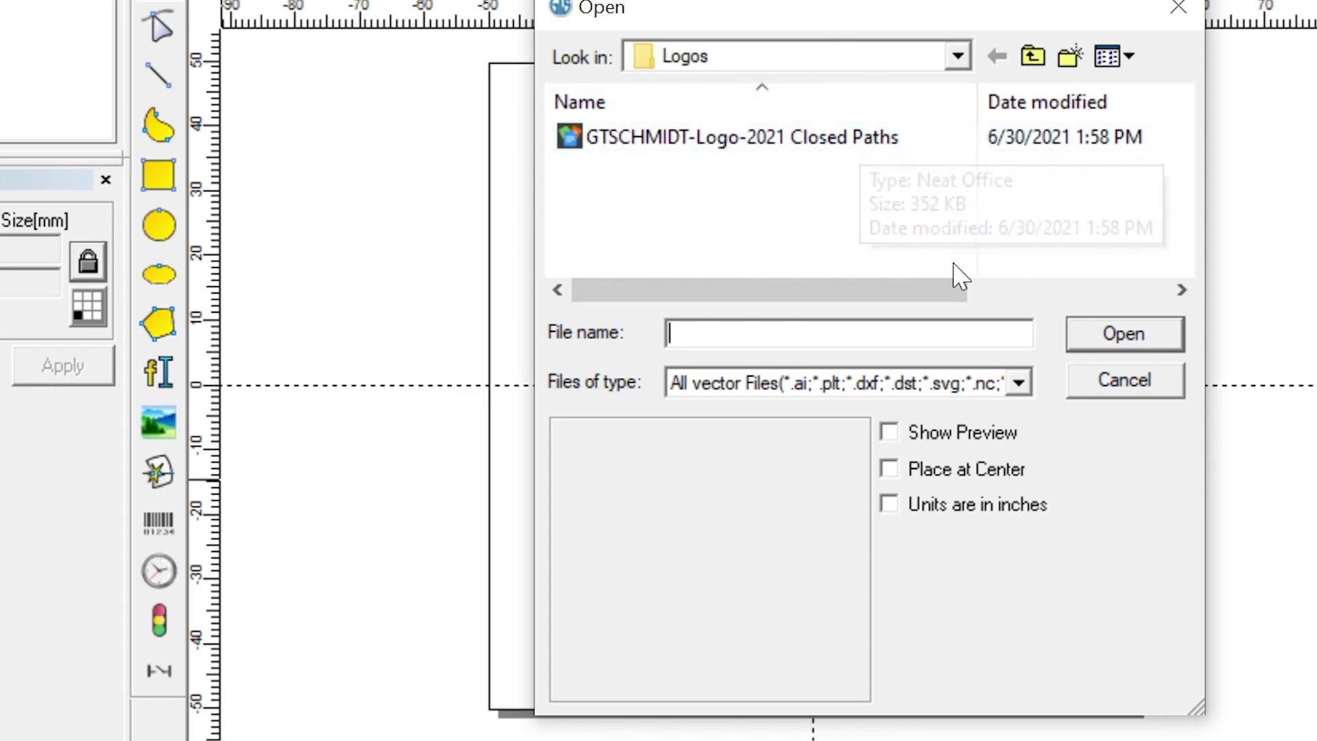
left_click(1019, 381)
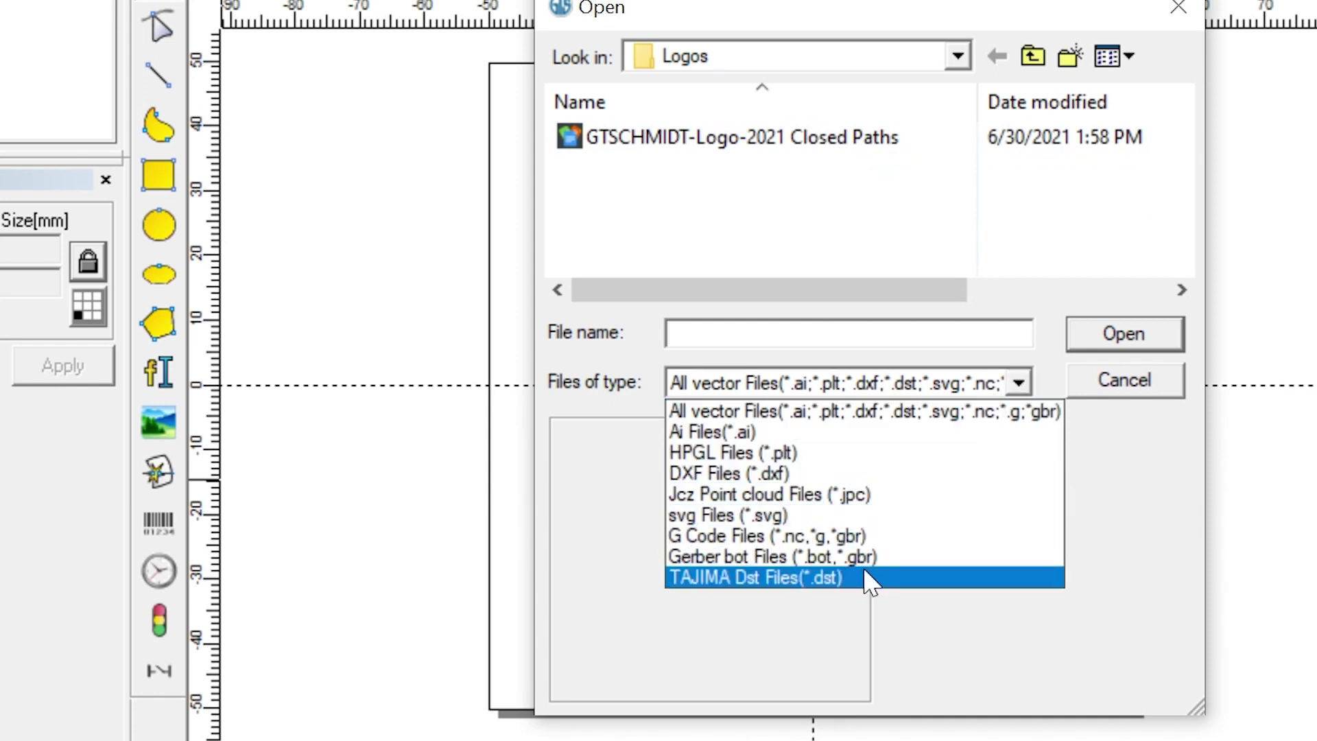
left_click(871, 410)
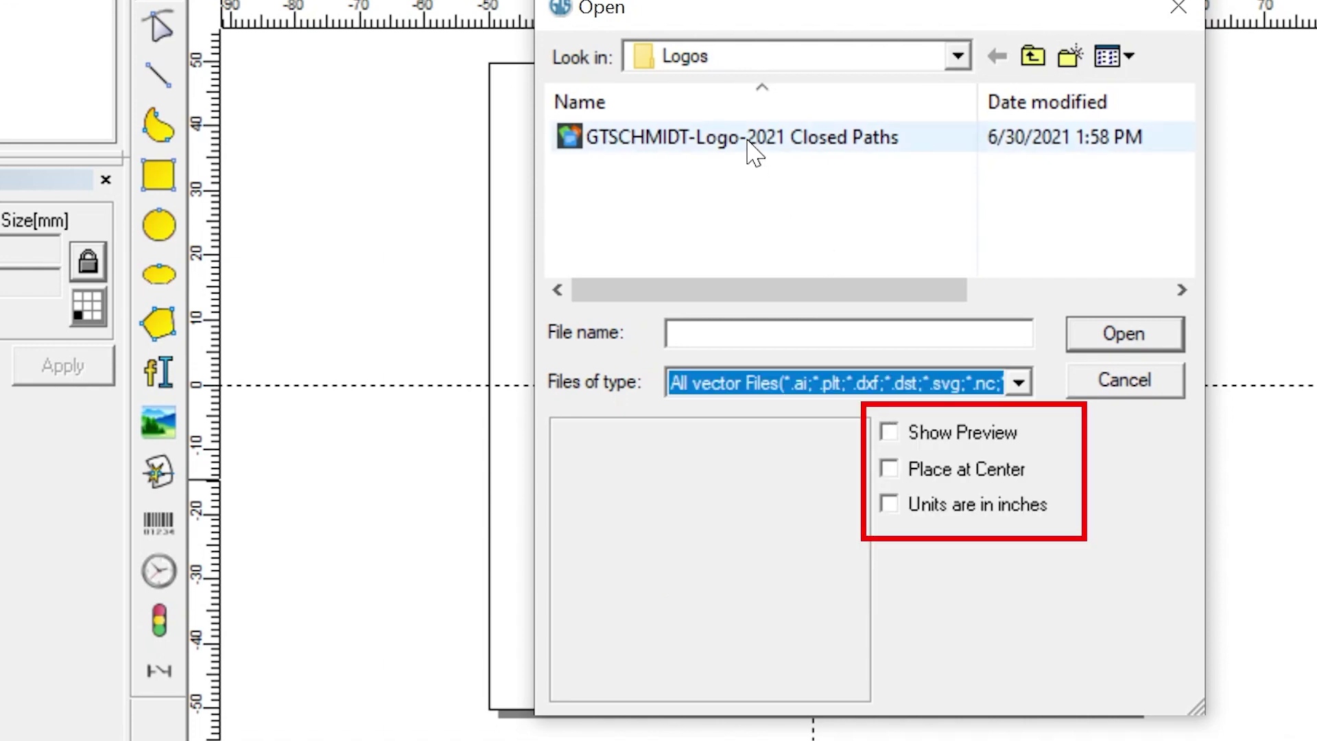
left_click(751, 143)
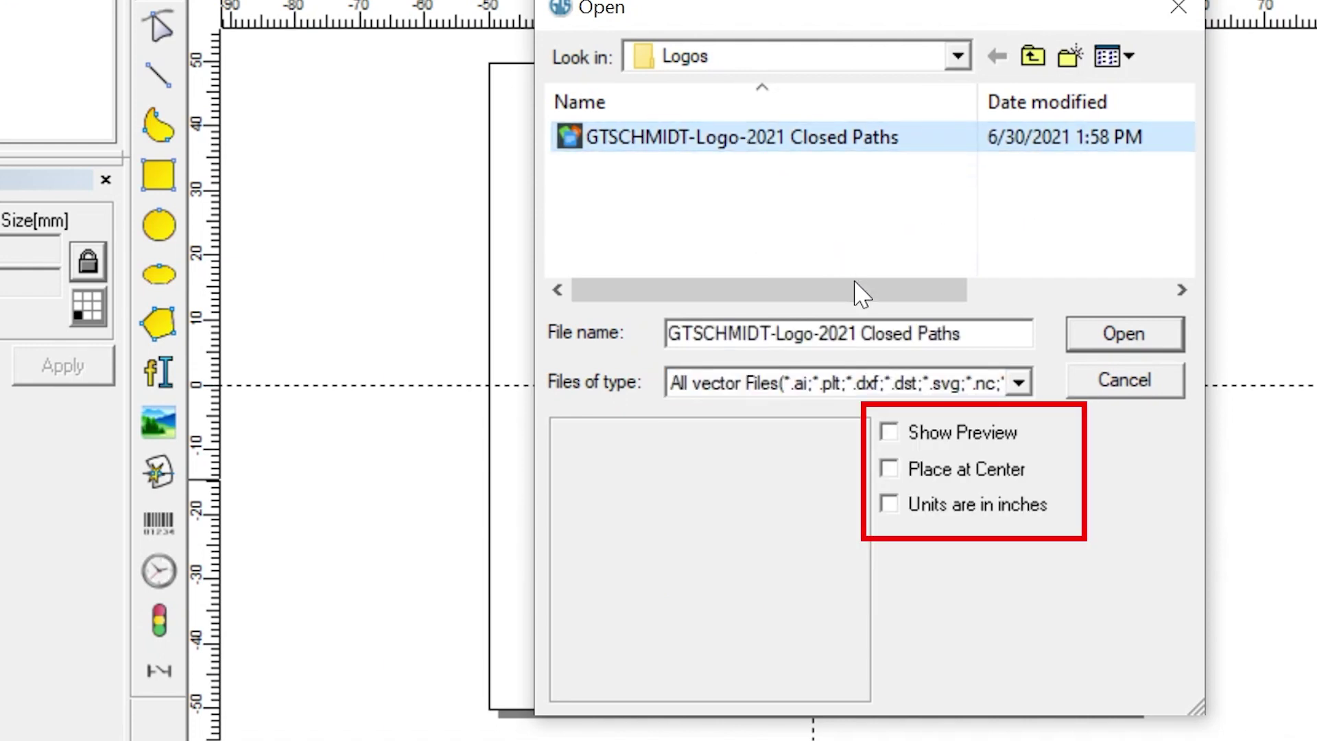
left_click(890, 432)
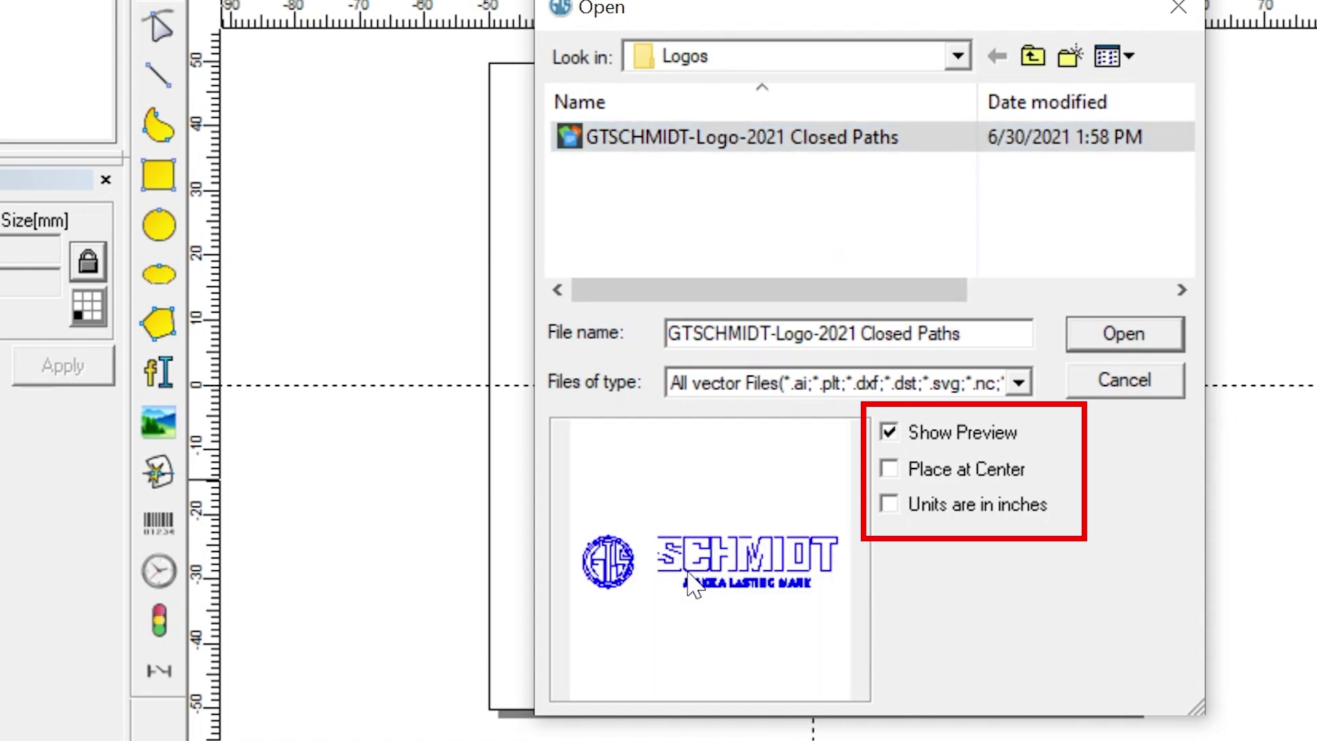
left_click(890, 469)
left_click(1125, 334)
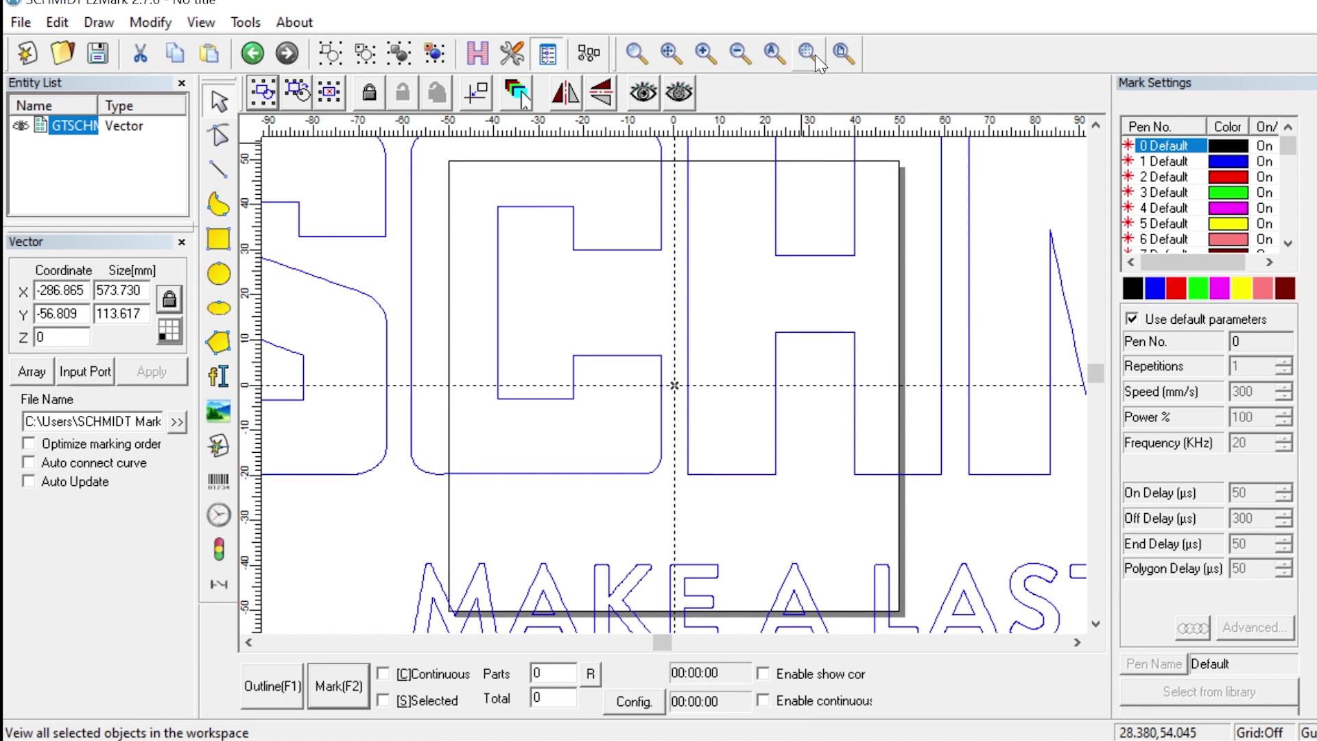
Step: Resize the imported vector logo to a height of 20 mm with its proportions locked
left_click(815, 58)
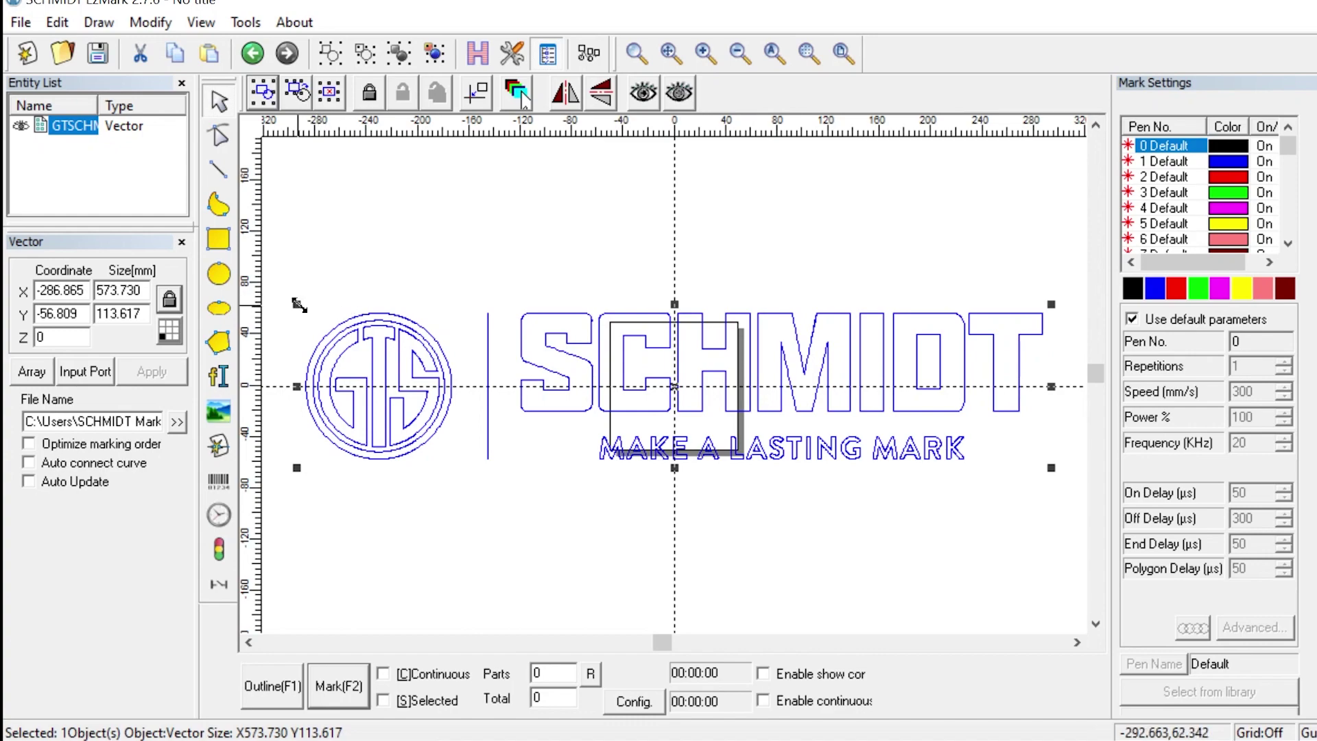
left_click_drag(299, 305, 304, 273)
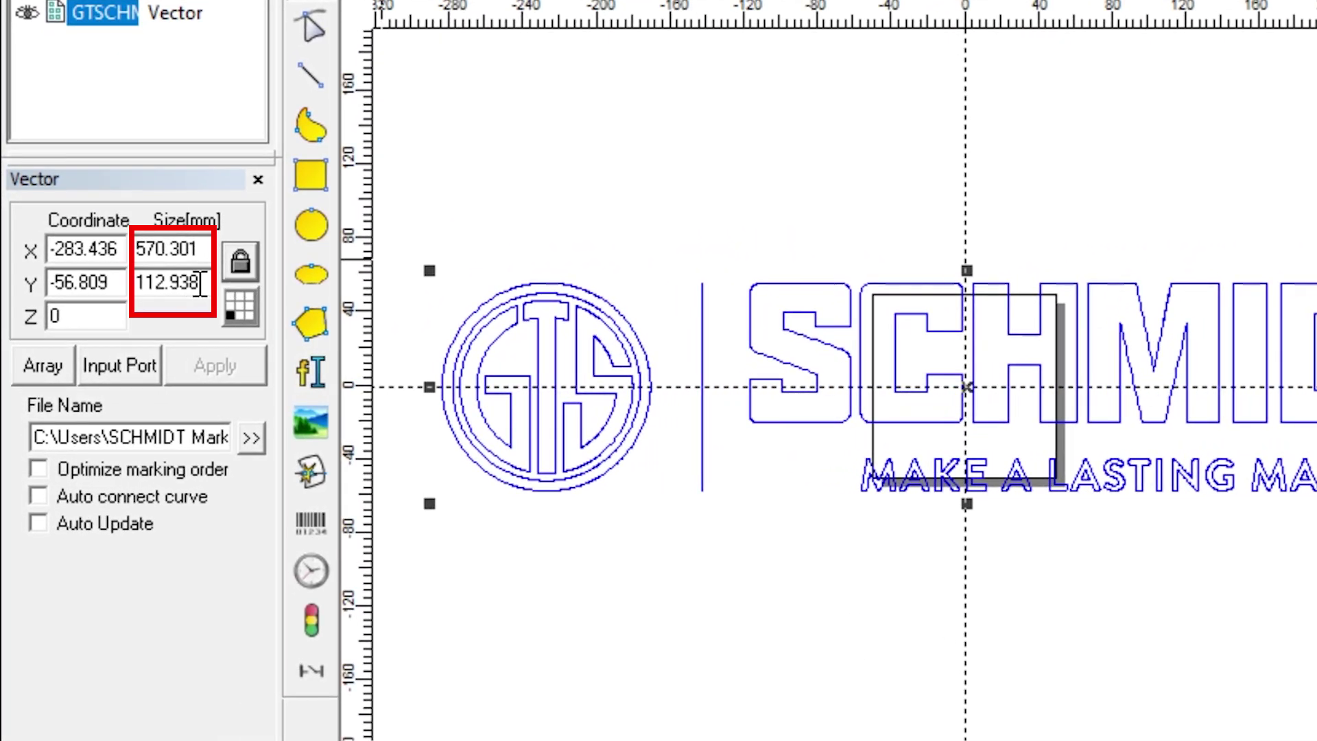
left_click_drag(206, 284, 134, 283)
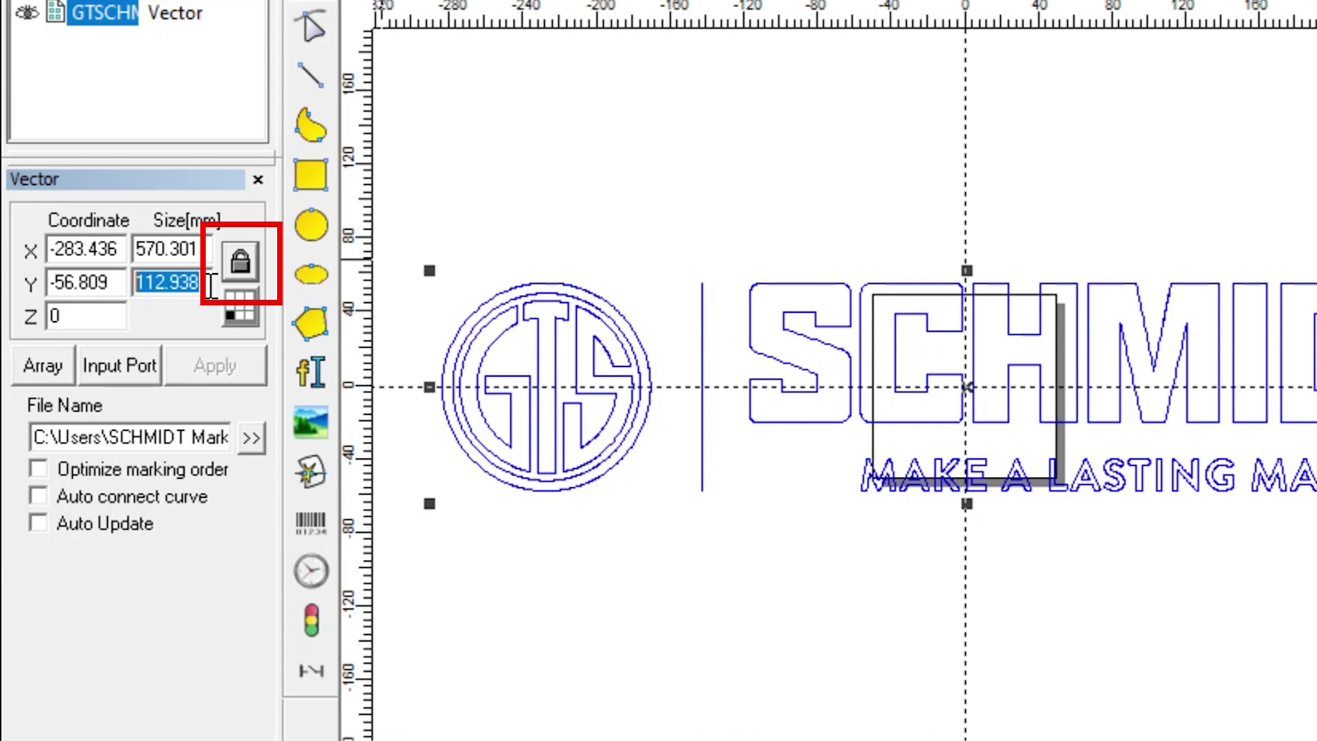
type("20")
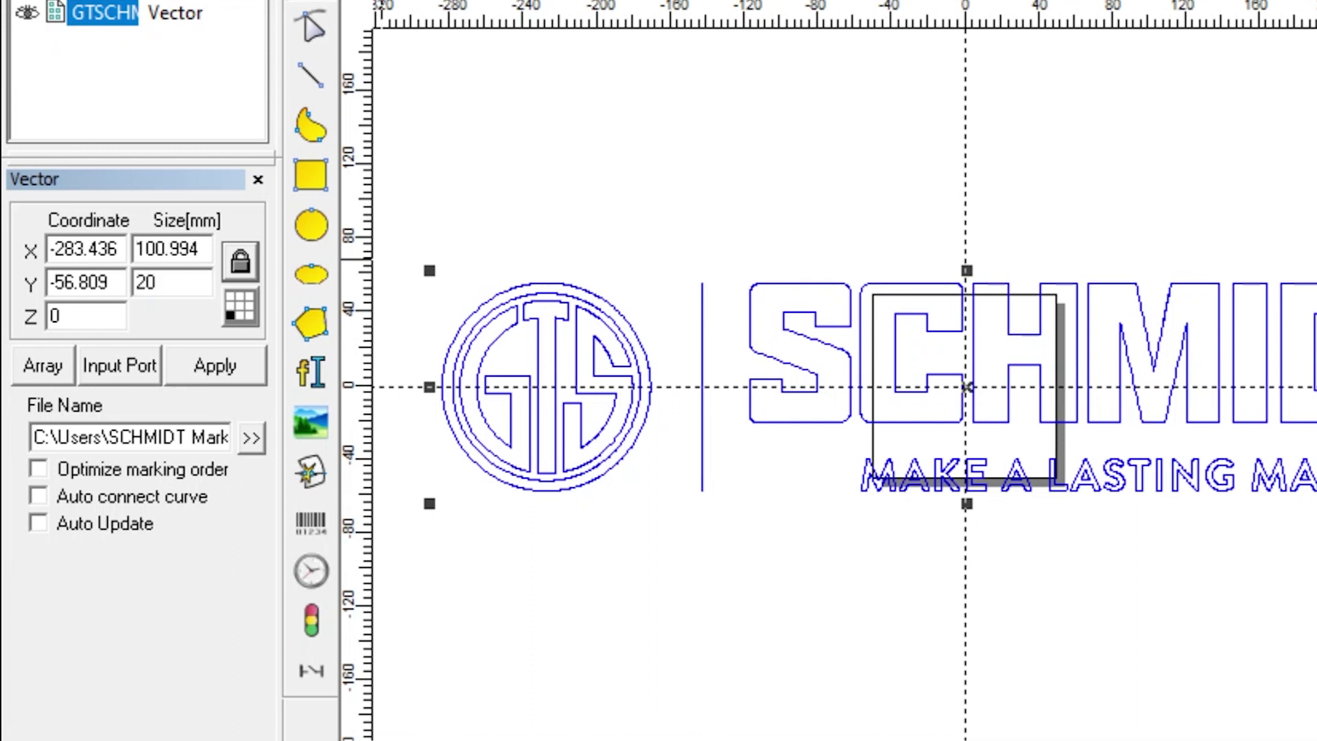
left_click(198, 368)
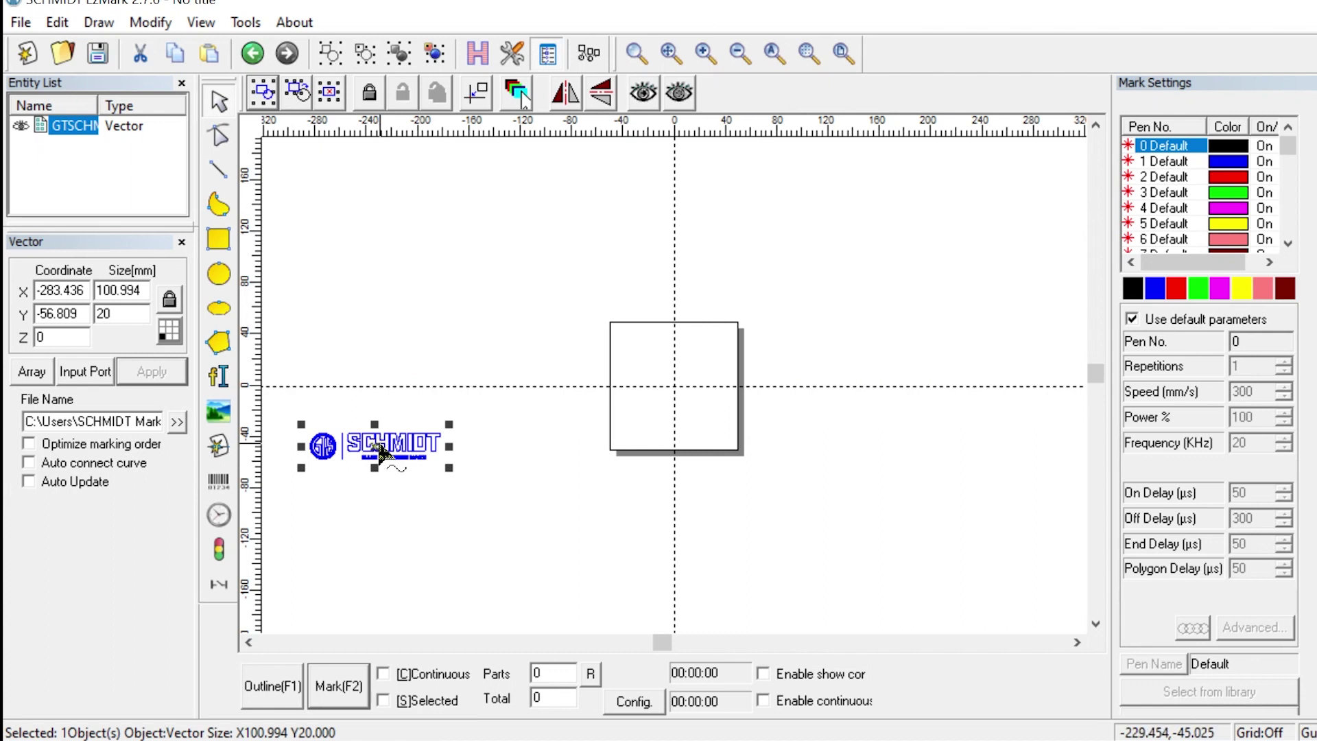
Step: Move the logo into the work area and scale it to about 78.6 by 15.6 mm, just above the horizontal centre line
left_click_drag(379, 445, 678, 371)
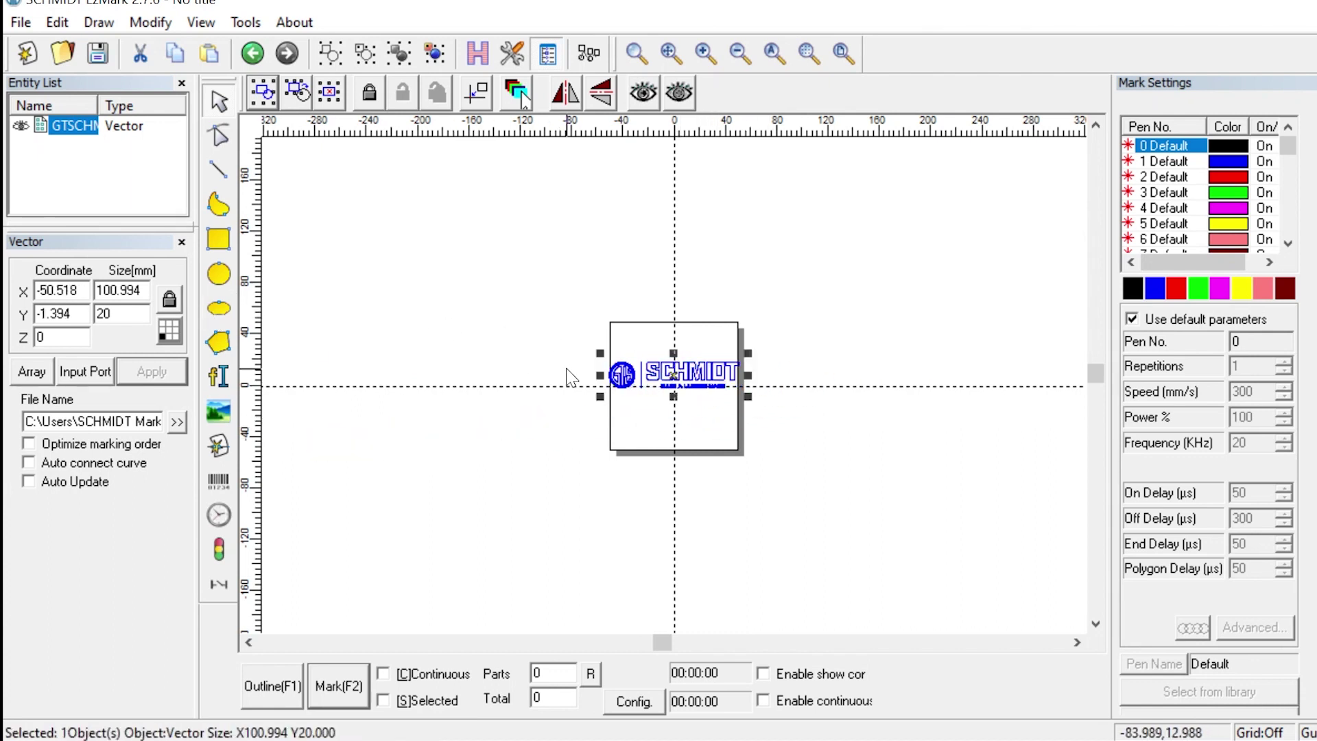
left_click_drag(600, 353, 601, 355)
left_click_drag(694, 375, 677, 368)
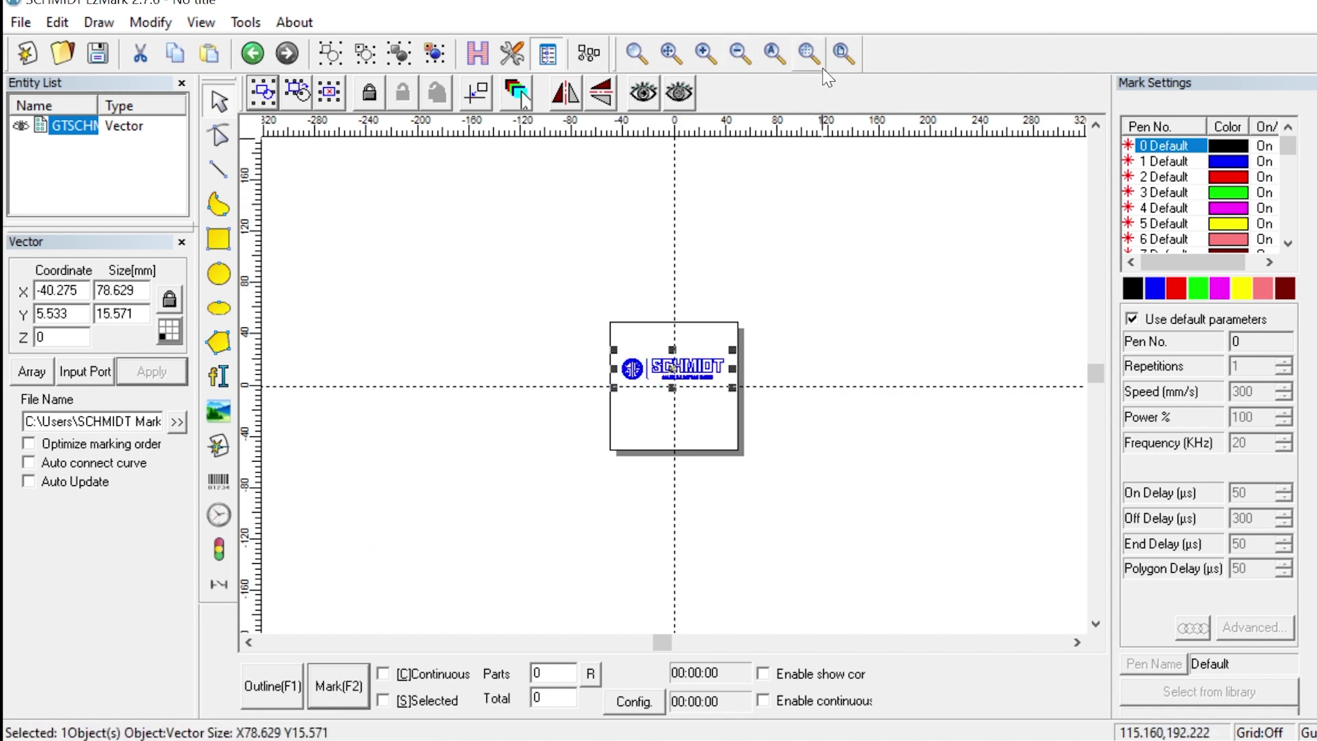
left_click(809, 54)
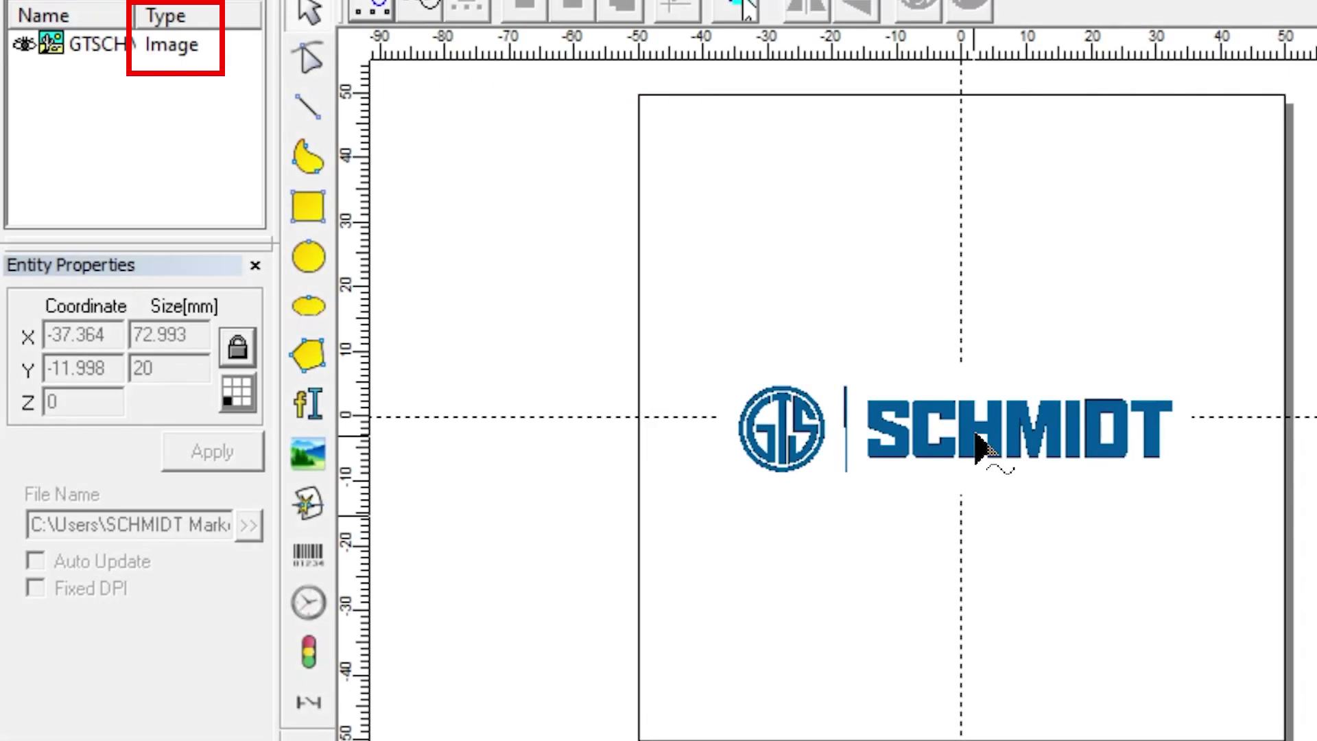
Step: Enlarge the raster version of the logo to a height of 100 mm and move its round emblem over the work area
left_click(985, 450)
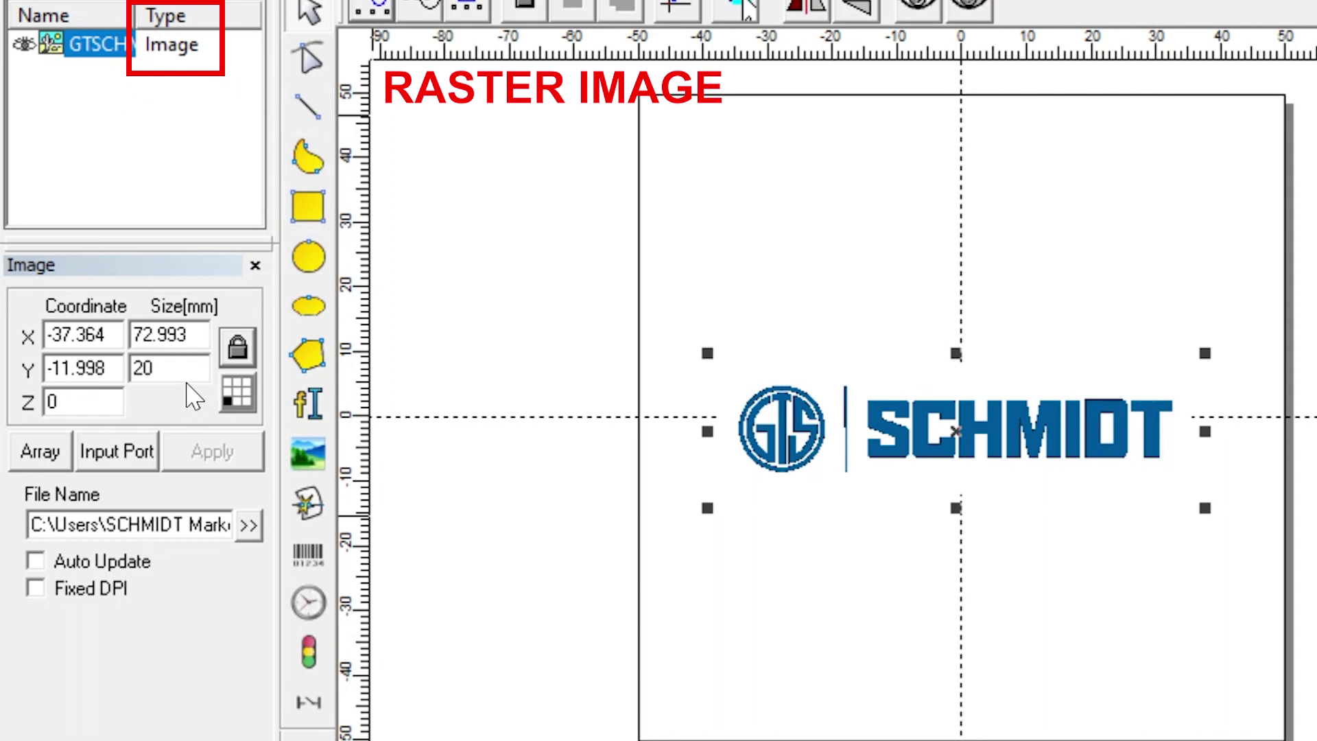
left_click(186, 370)
left_click_drag(186, 371, 73, 357)
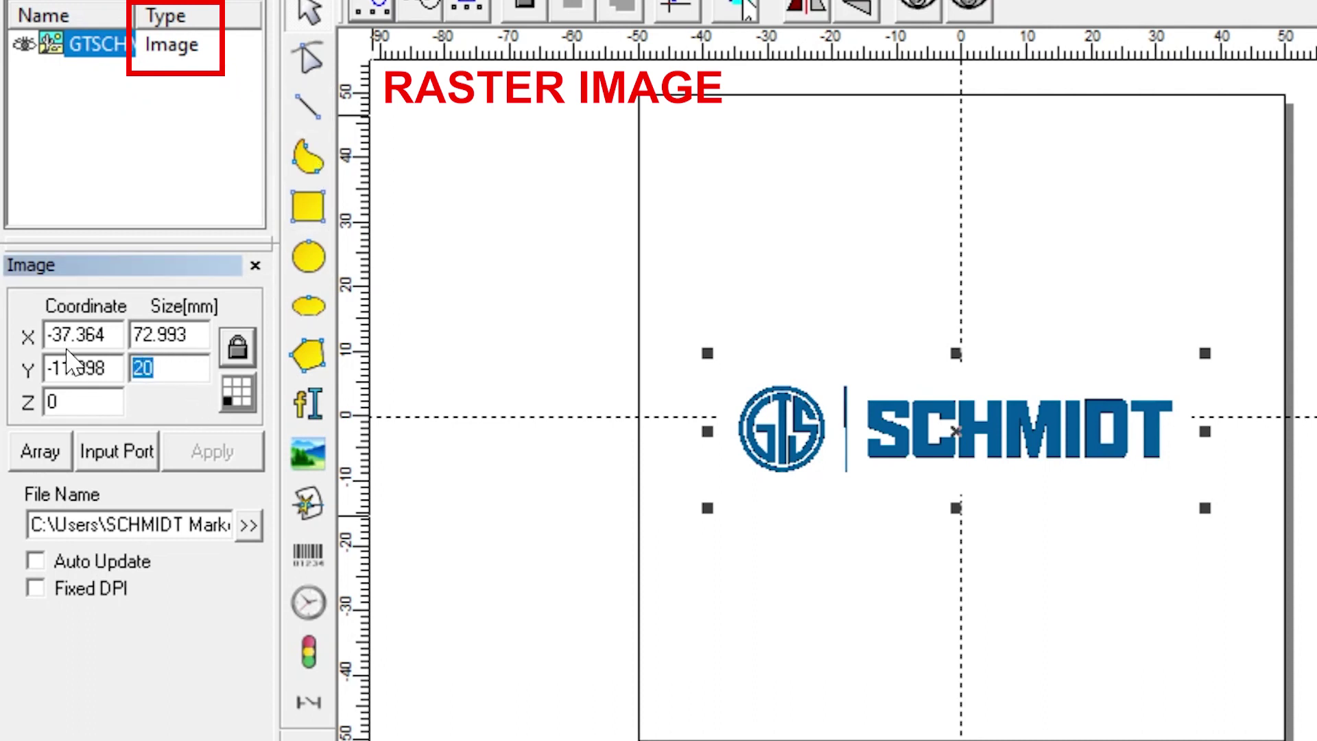
type("100")
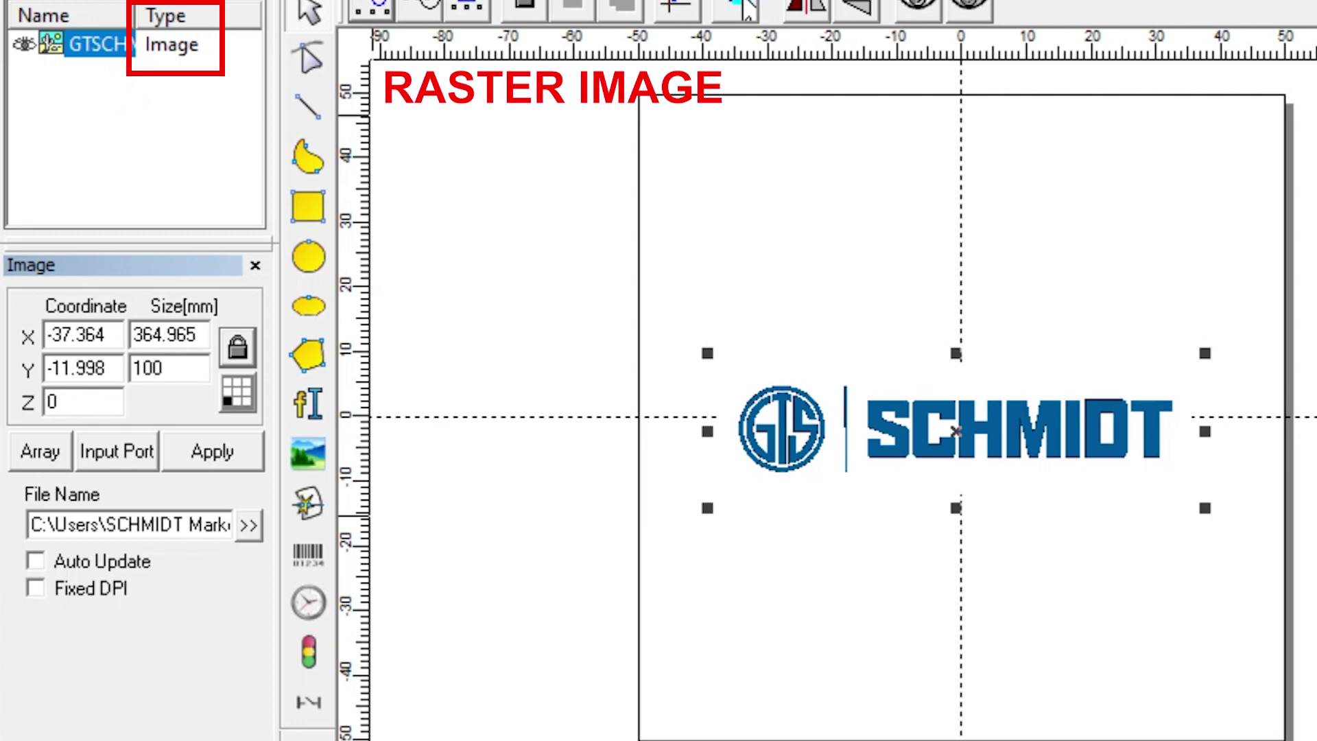
left_click(209, 453)
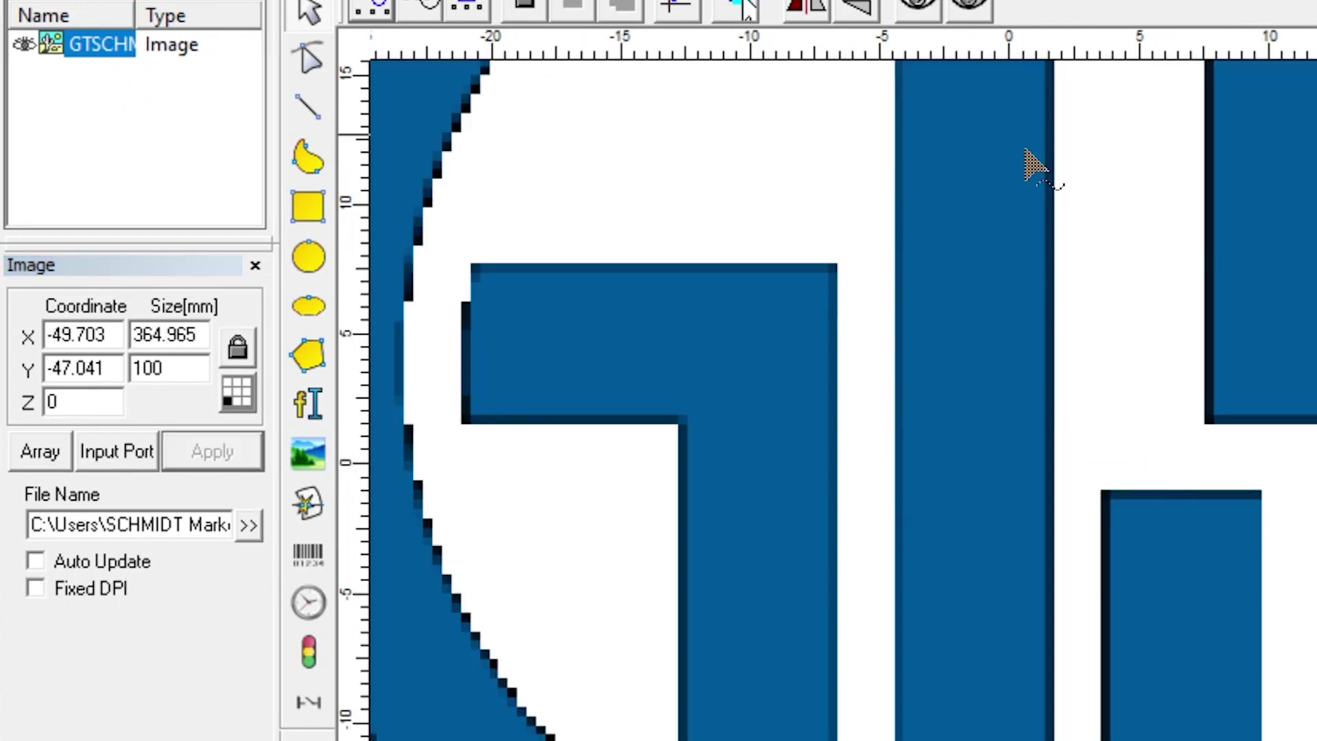
left_click_drag(820, 100, 1008, 729)
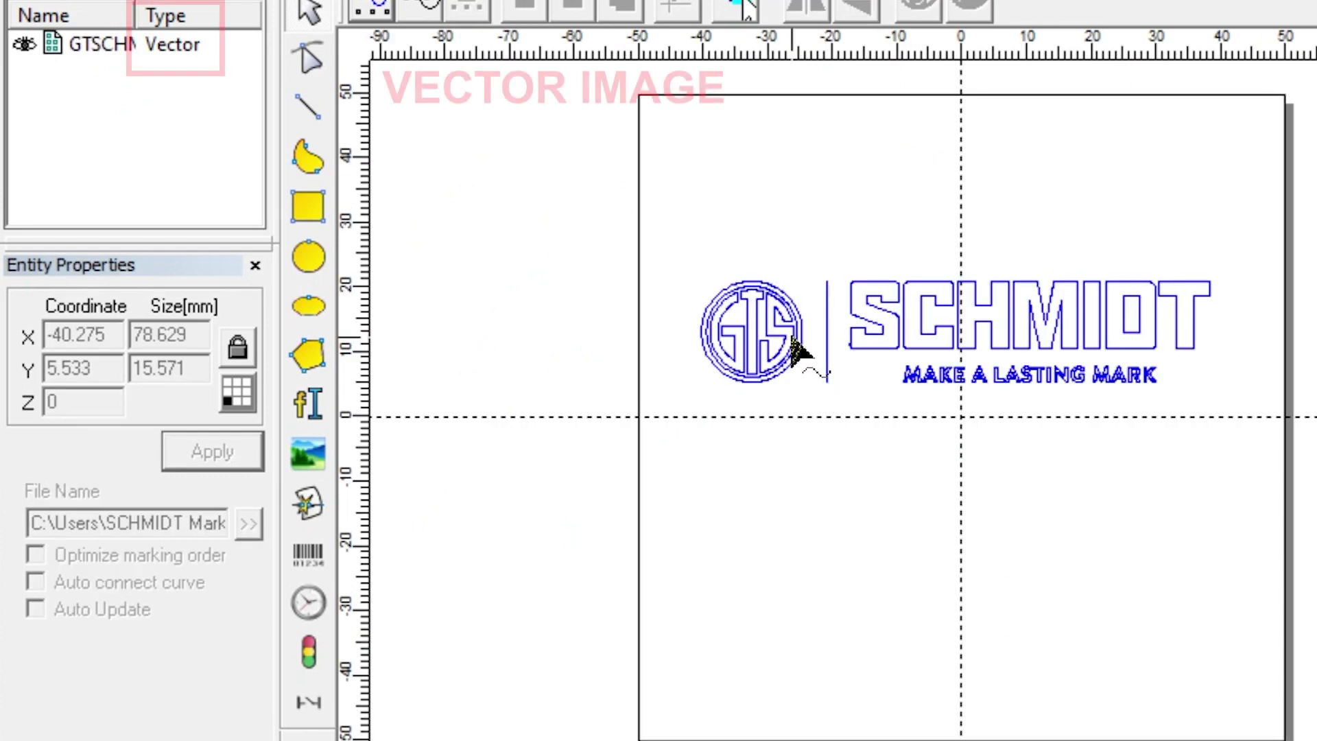
Step: Scale the vector logo by its upper-left corner to about 76.9 by 15.2 mm
left_click(796, 345)
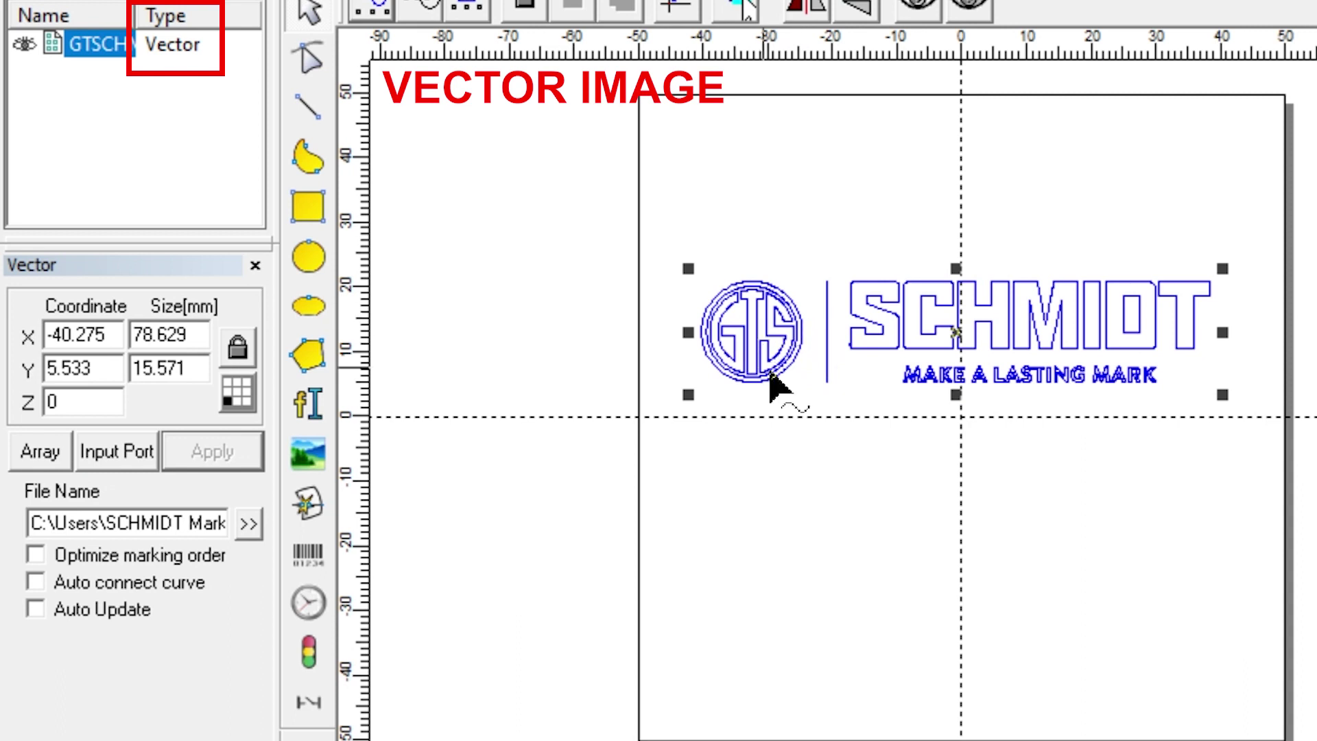
double_click(182, 368)
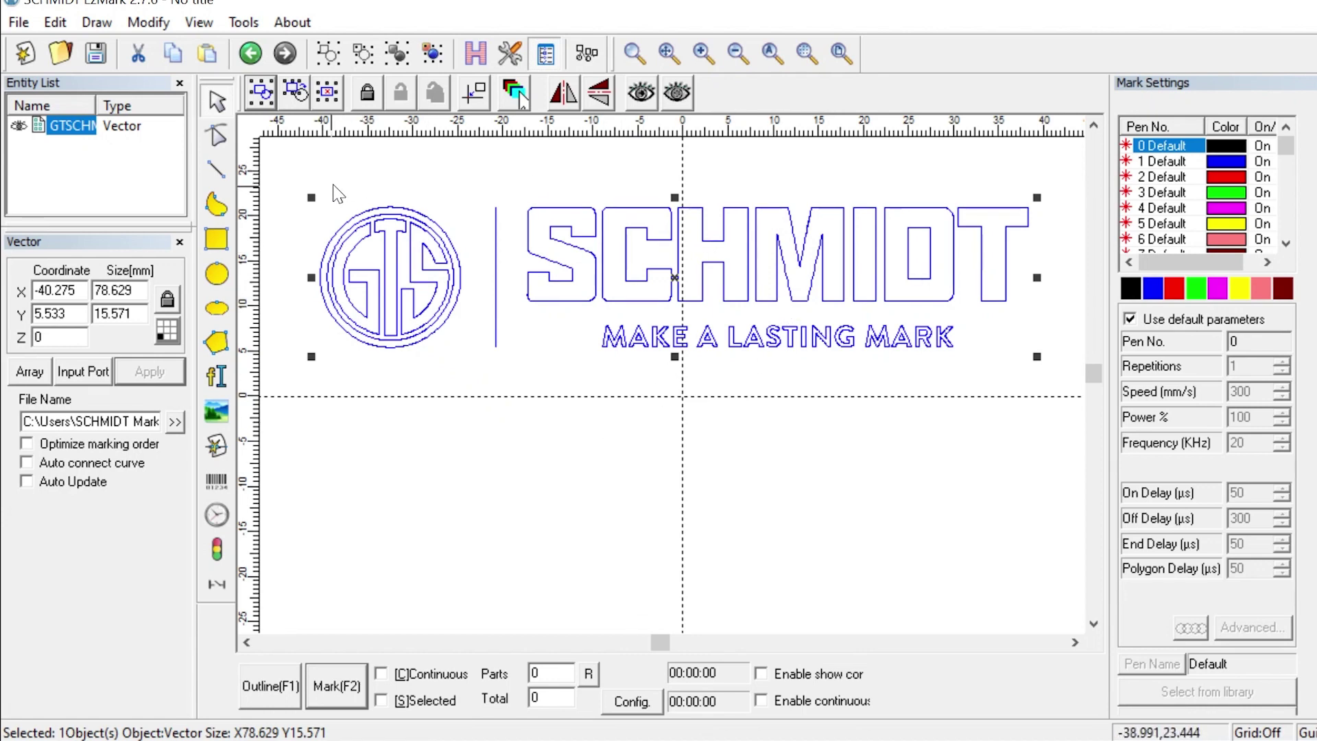
mouse_move(311, 197)
left_mouse_down()
mouse_move(501, 238)
mouse_move(298, 200)
left_mouse_up()
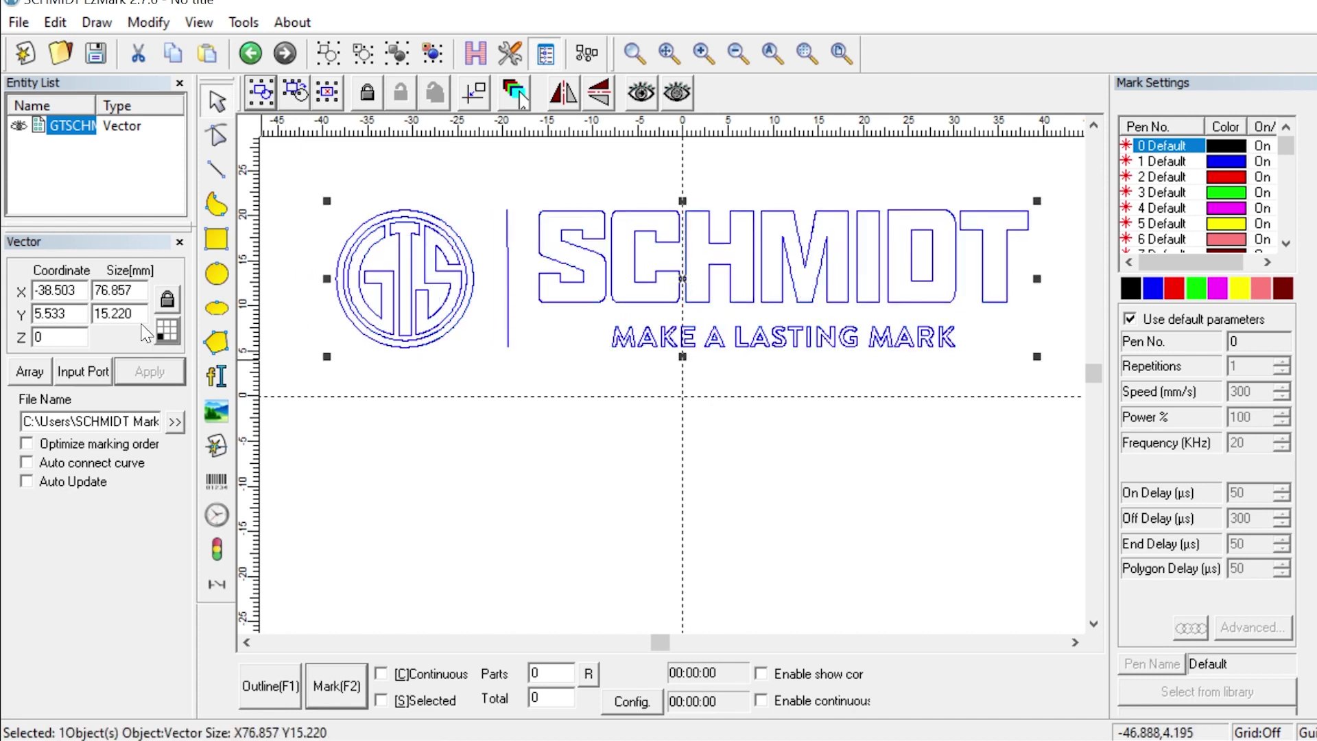
Step: Rotate the vector logo slightly counterclockwise and turn it back to horizontal
left_click(792, 285)
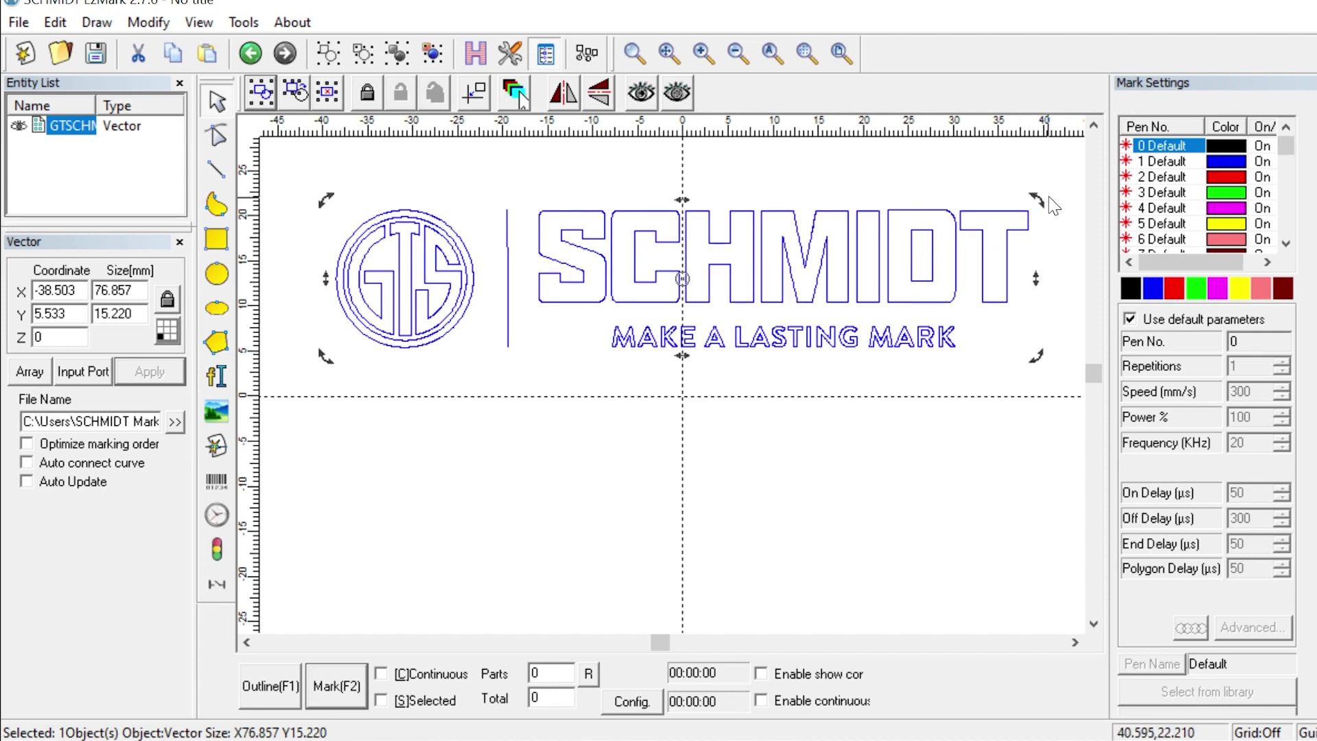
left_click_drag(1037, 199, 1003, 160)
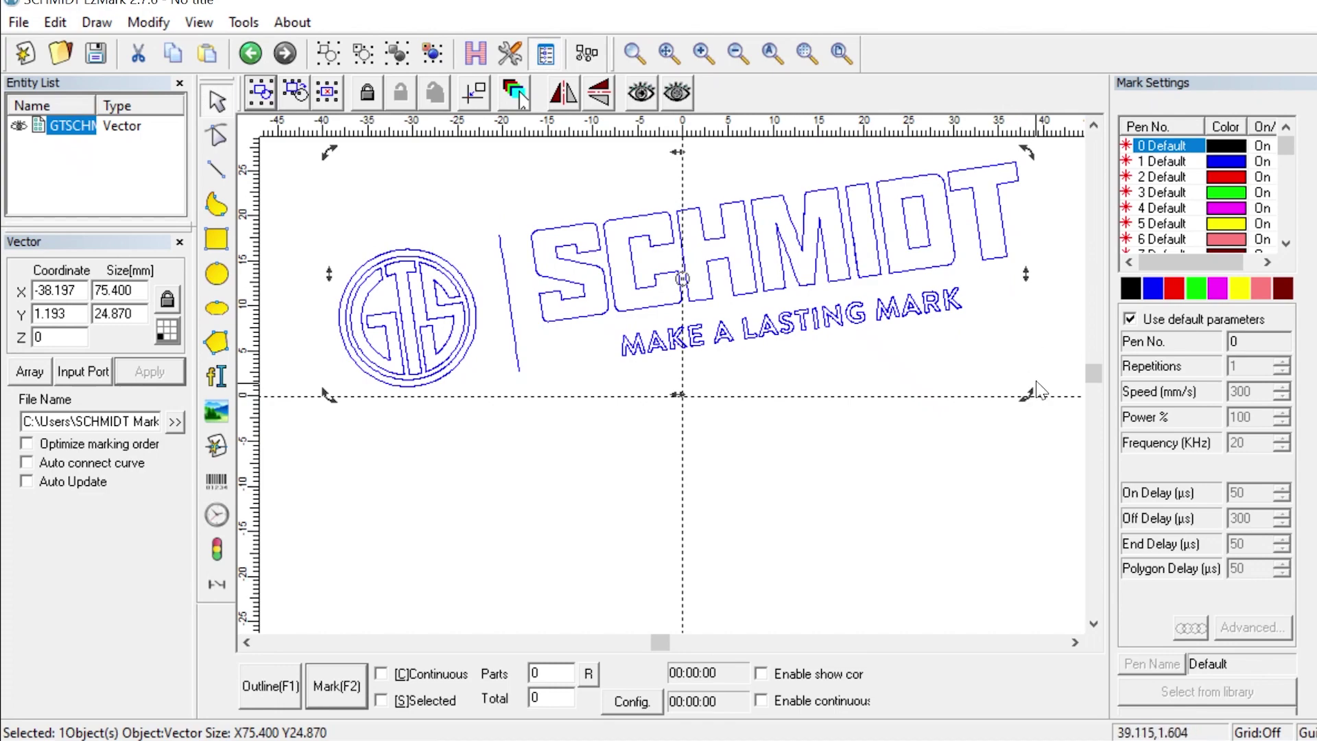
left_click_drag(1029, 394, 1028, 440)
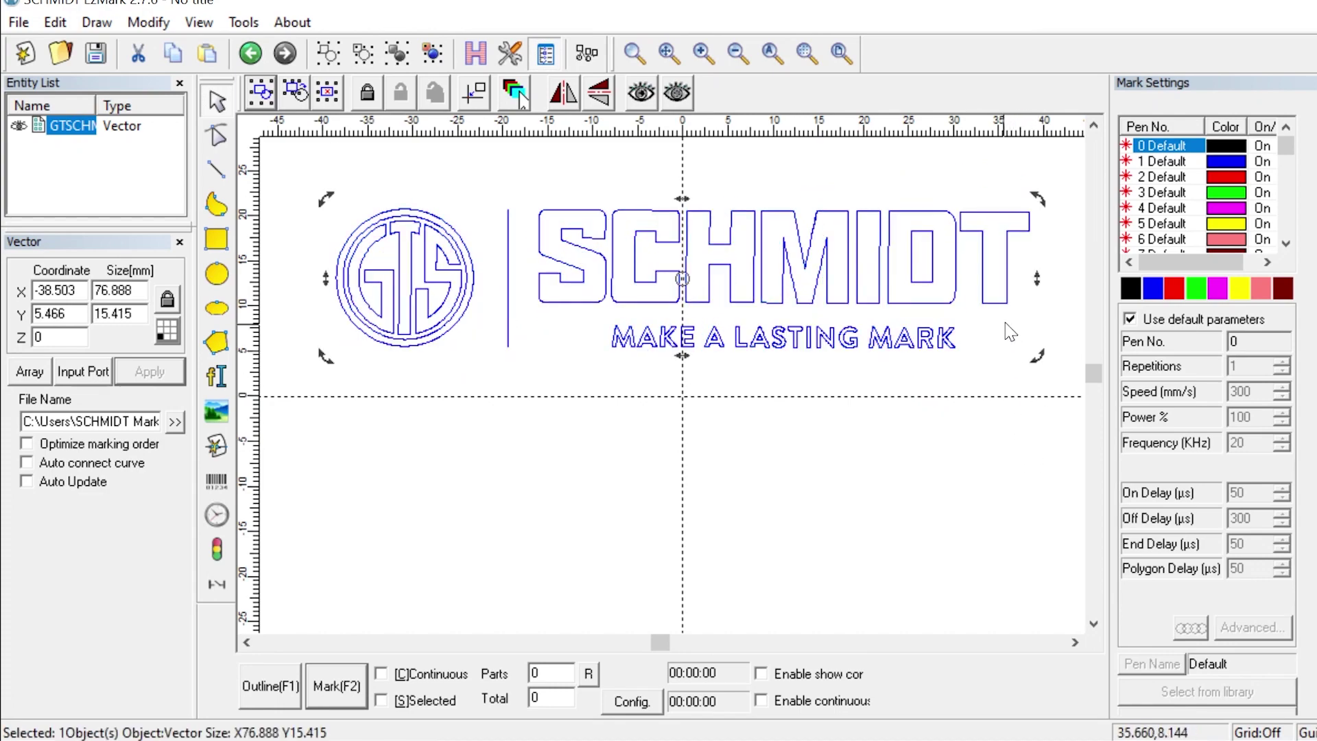
left_click(1049, 386)
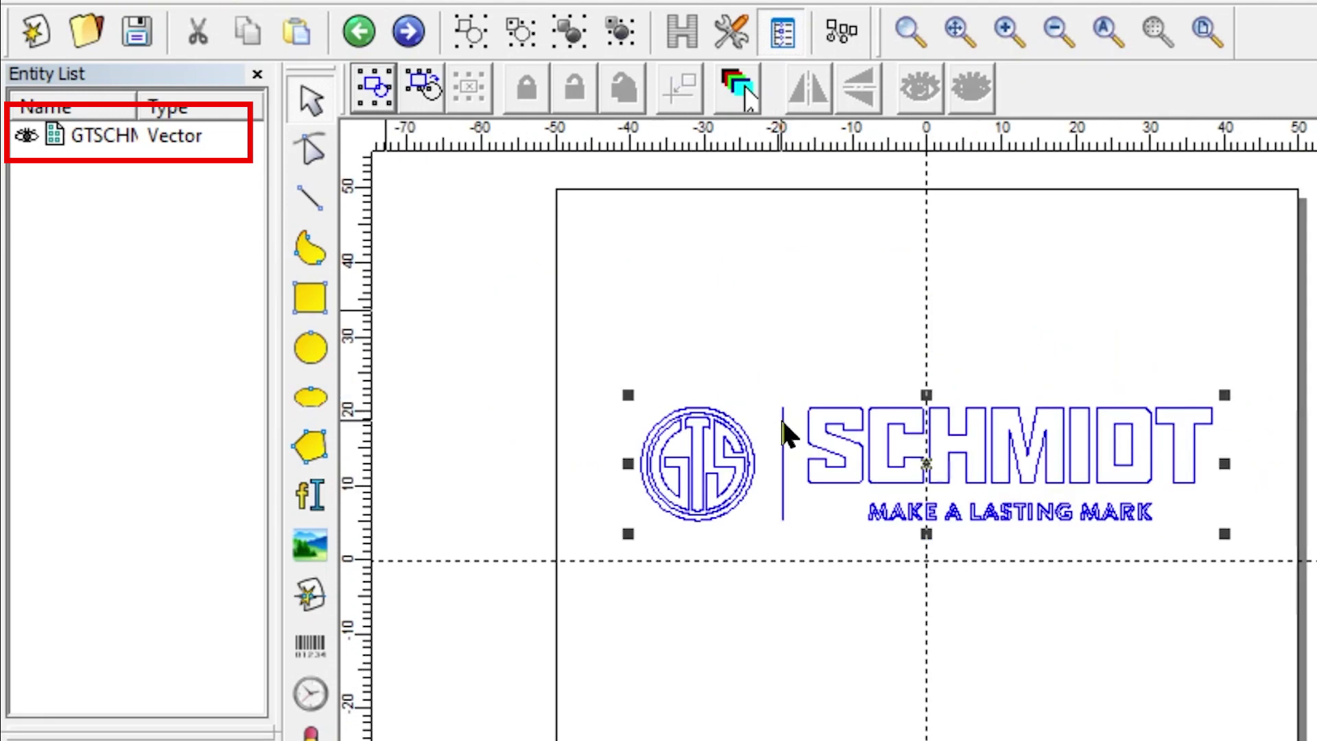
Step: Ungroup the vector logo and select its round emblem group and vertical line spline one after the other
left_click(787, 432)
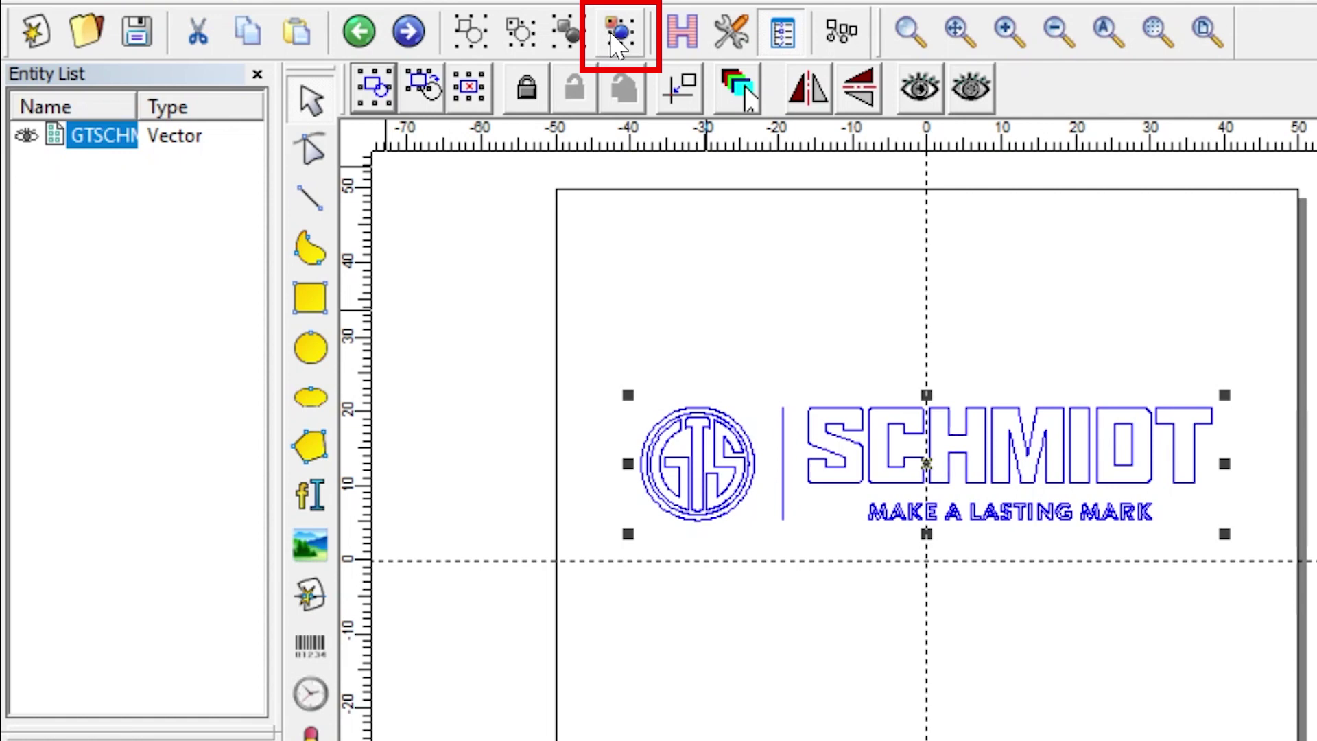
left_click(614, 35)
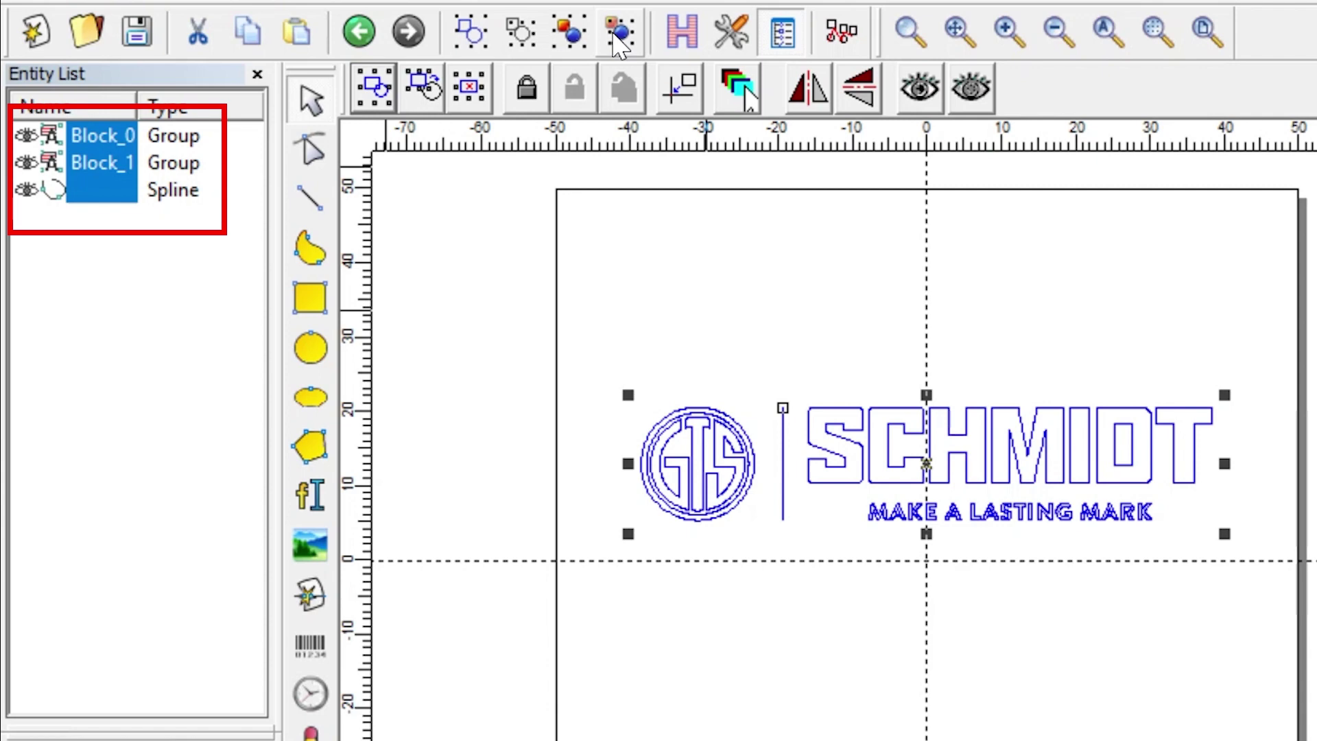
left_click(116, 169)
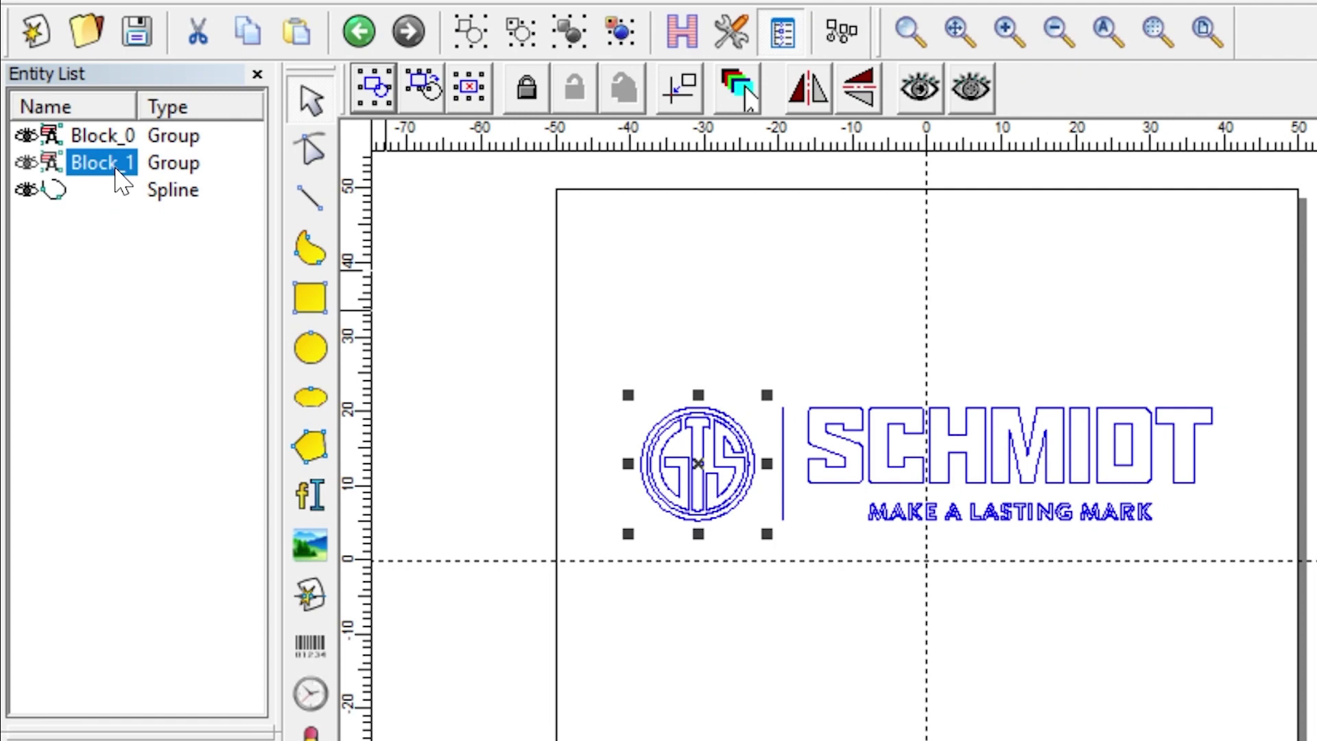
key("Down")
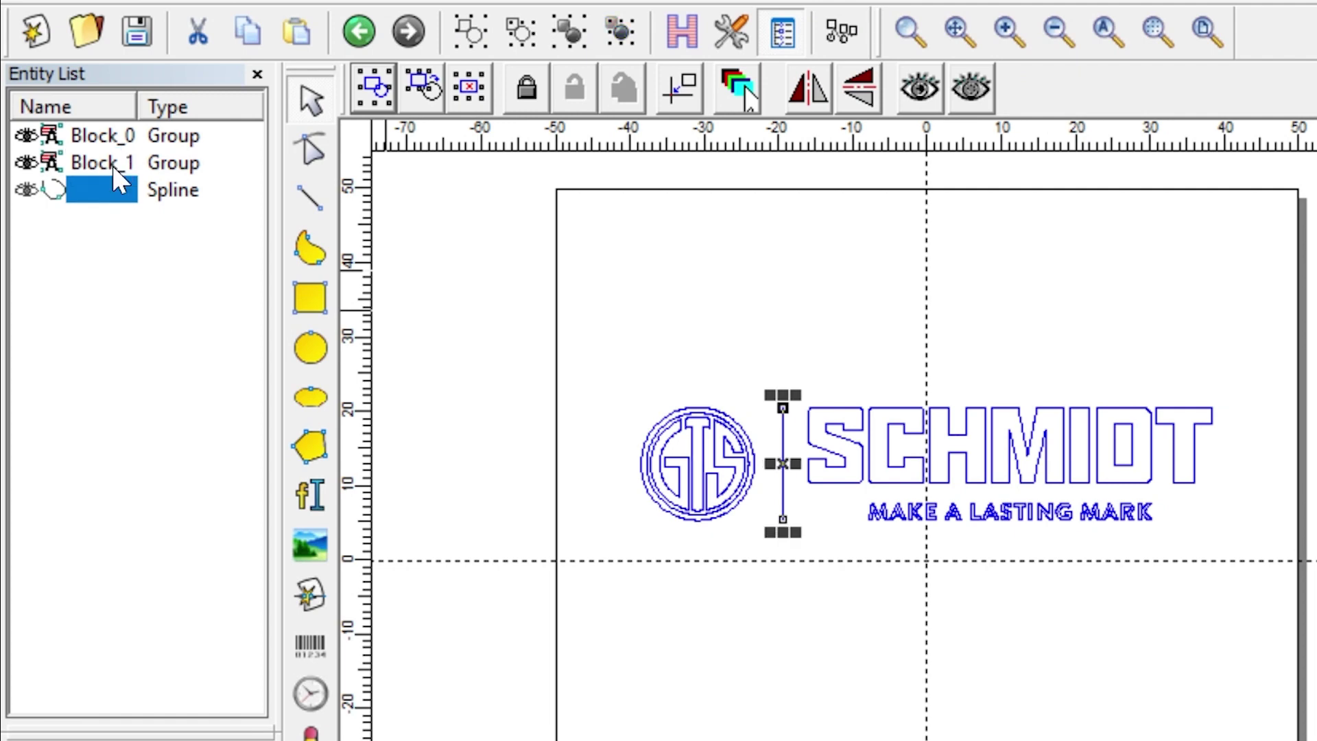
Step: Ungroup the SCHMIDT lettering and tagline block into individual splines
left_click(854, 418)
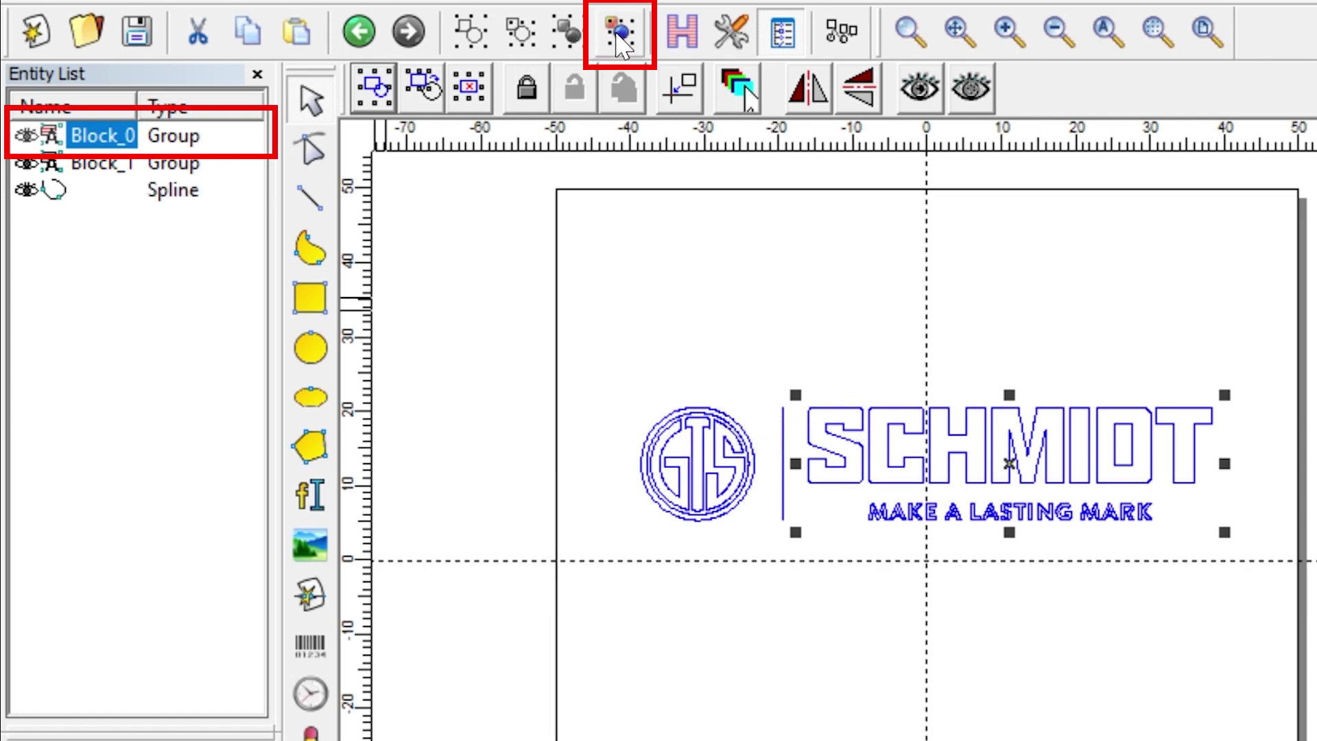
left_click(621, 38)
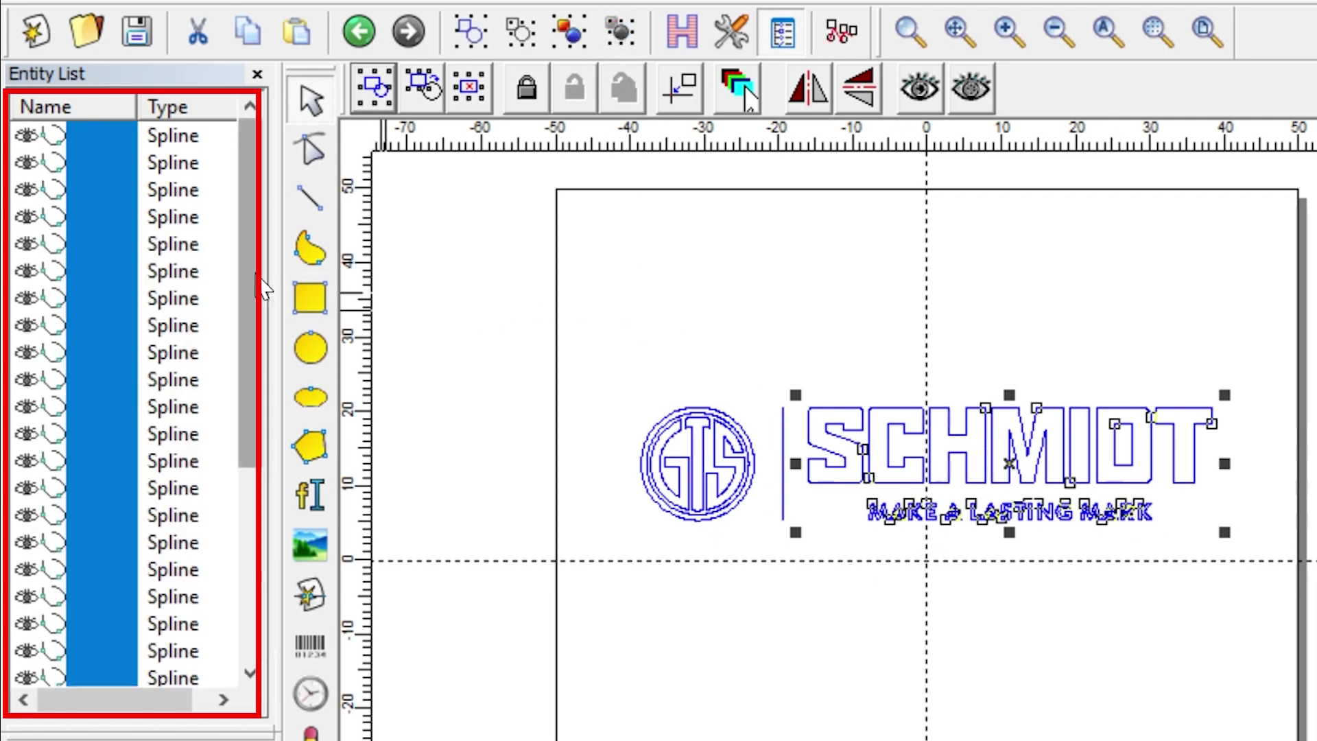
left_click_drag(258, 276, 255, 237)
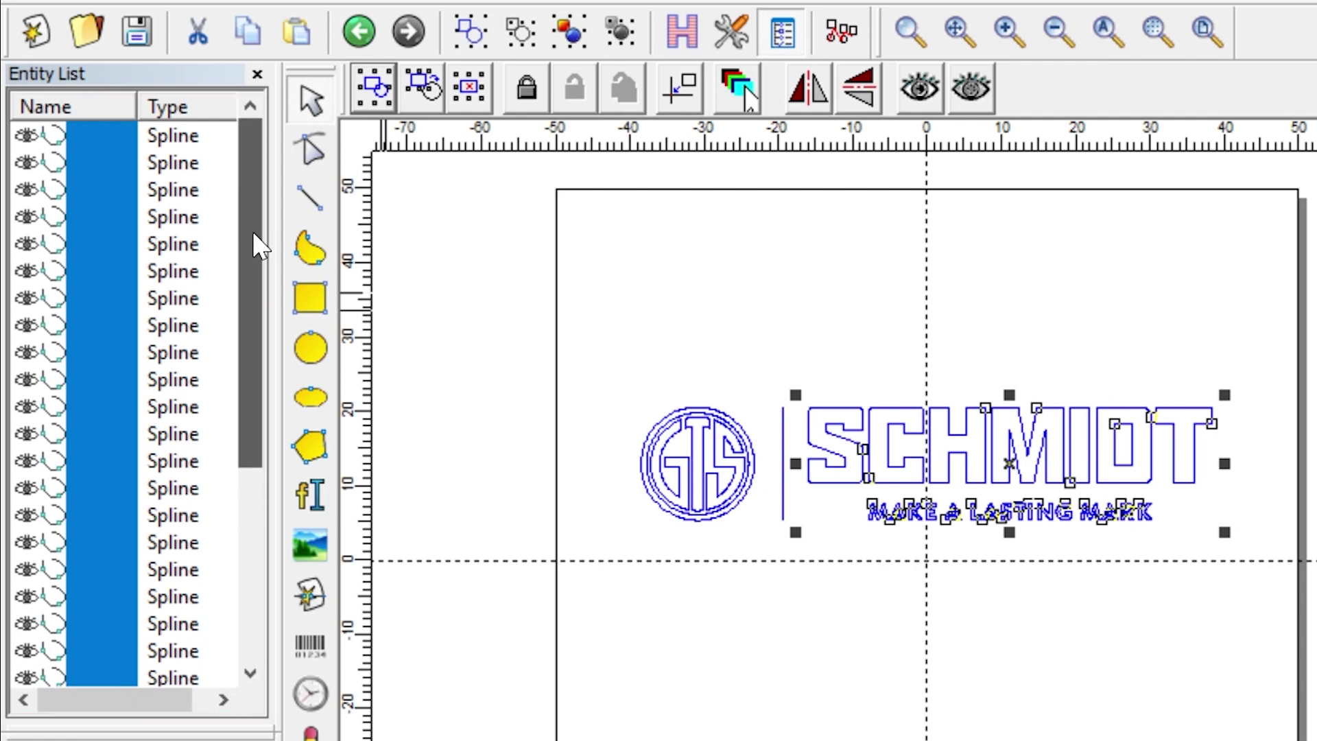
Step: Combine all the logo splines into a single group
left_click(863, 334)
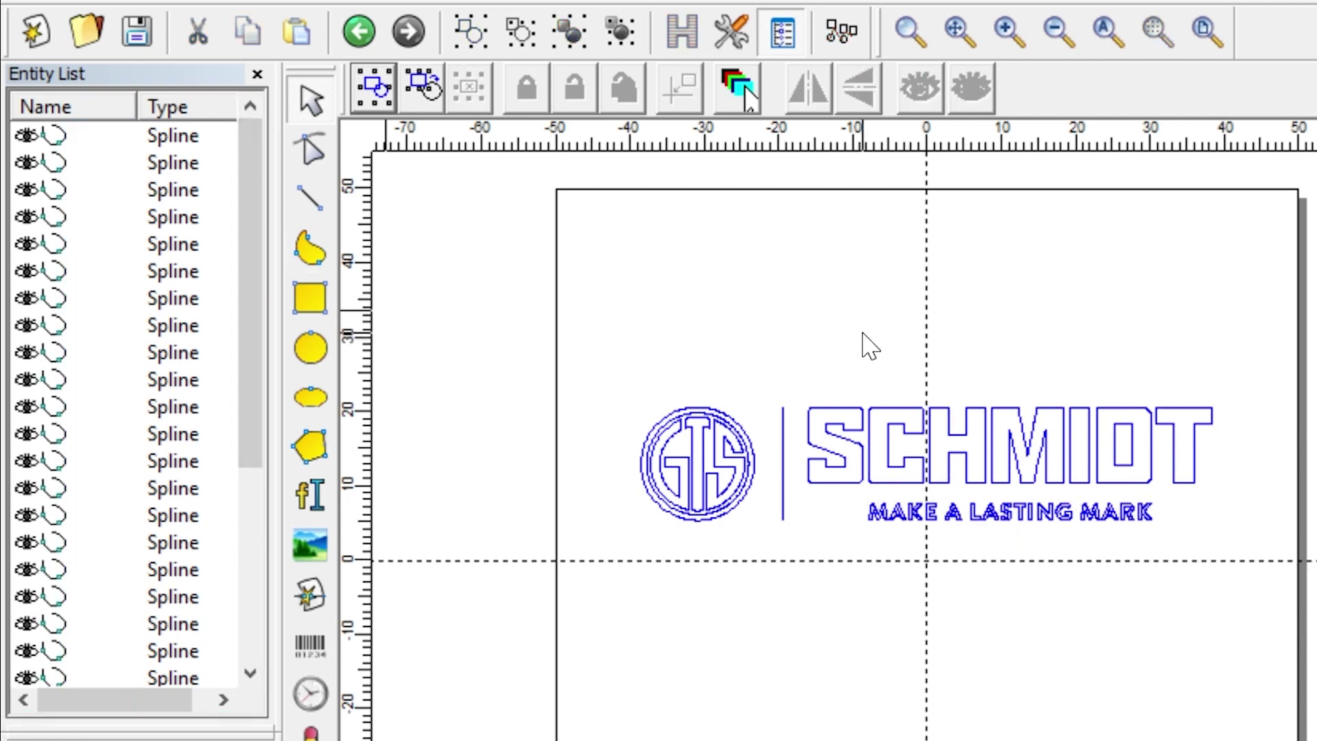
left_click_drag(1210, 533, 663, 354)
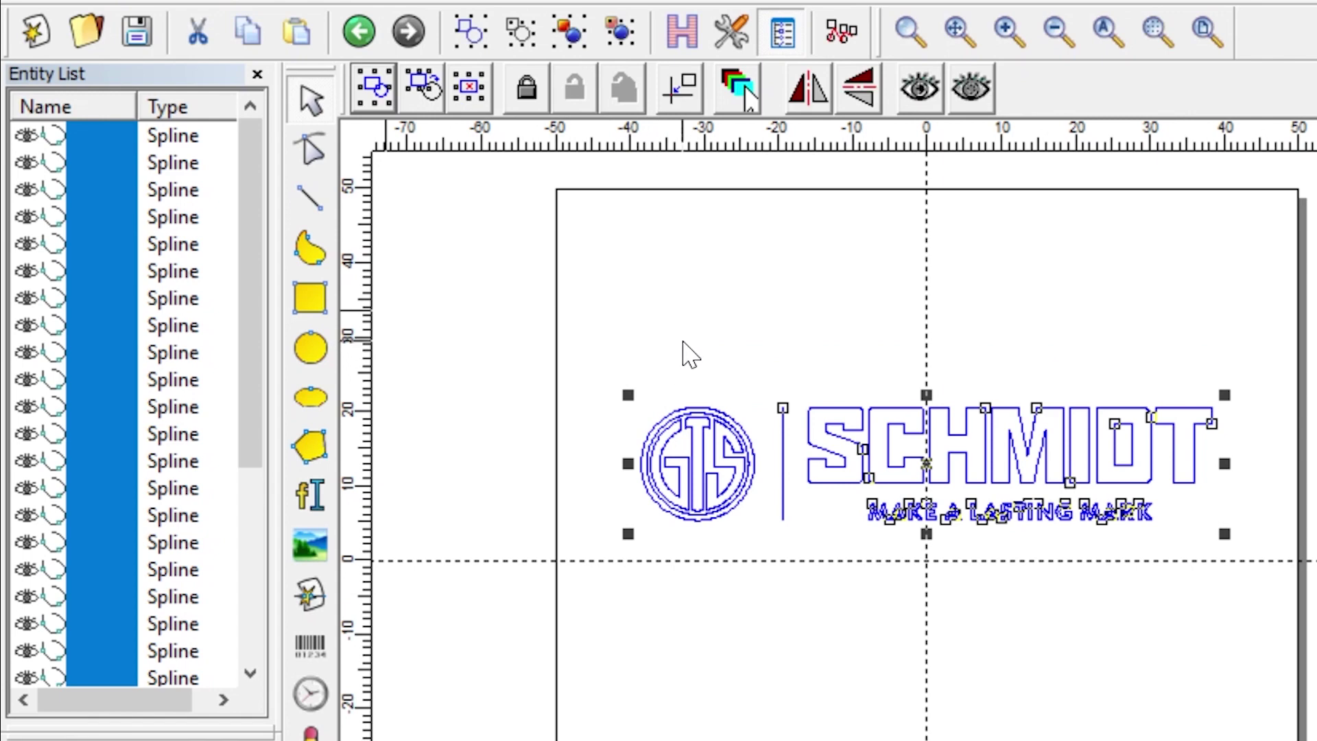
left_click(576, 35)
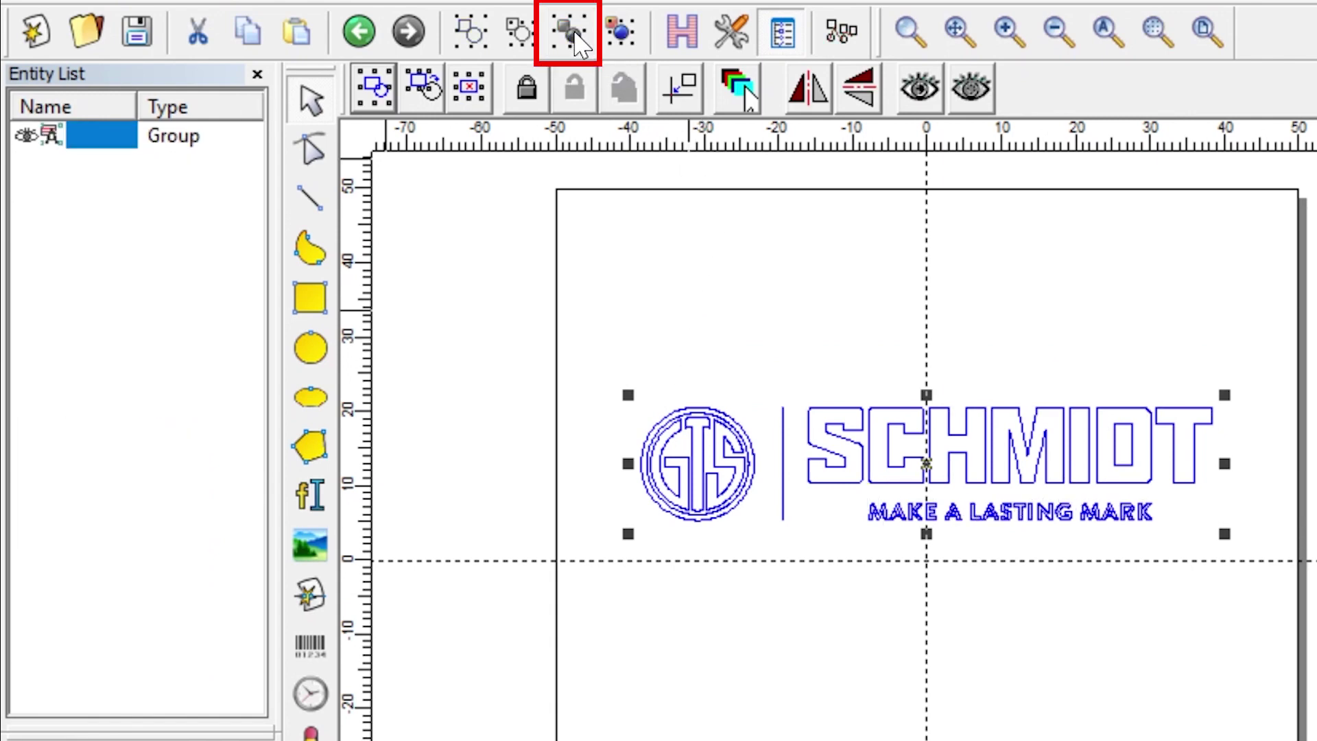
left_click(180, 203)
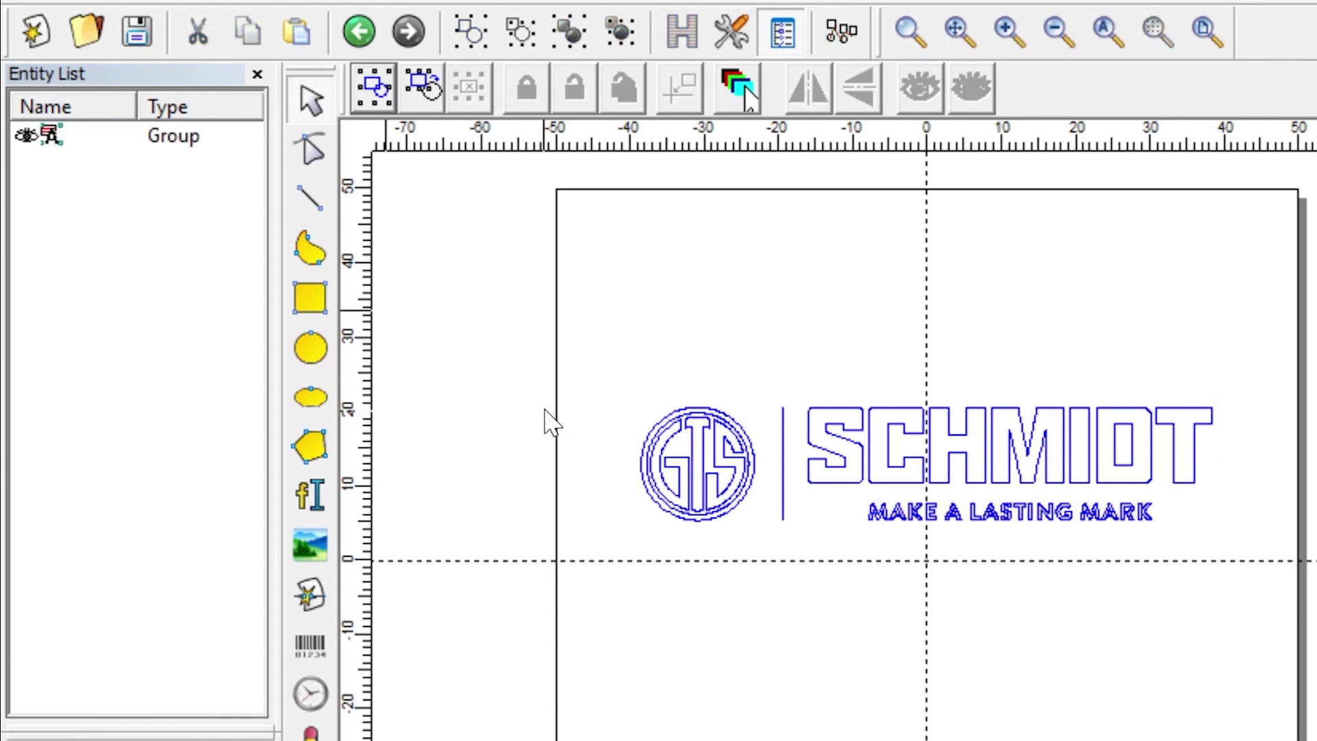
Step: Ungroup the whole logo into individual splines
left_click_drag(638, 350, 1237, 560)
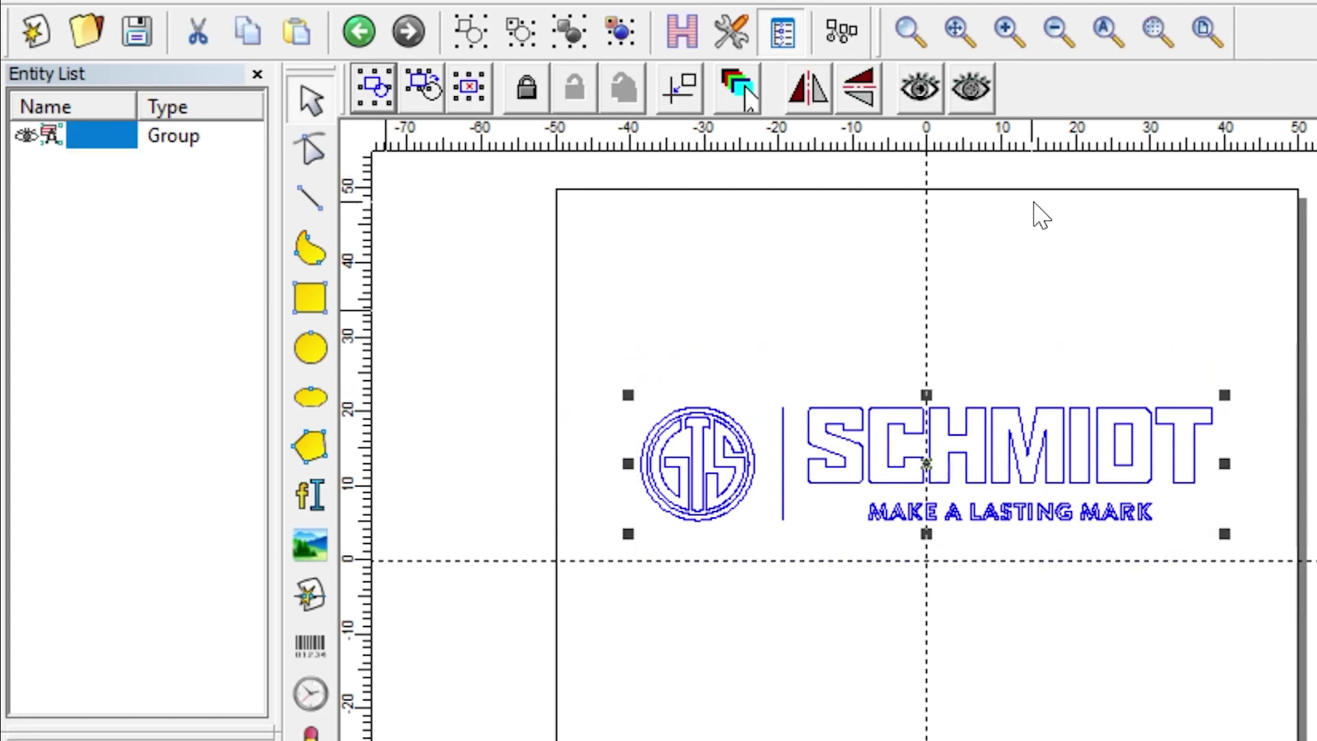
left_click(624, 34)
left_click(785, 315)
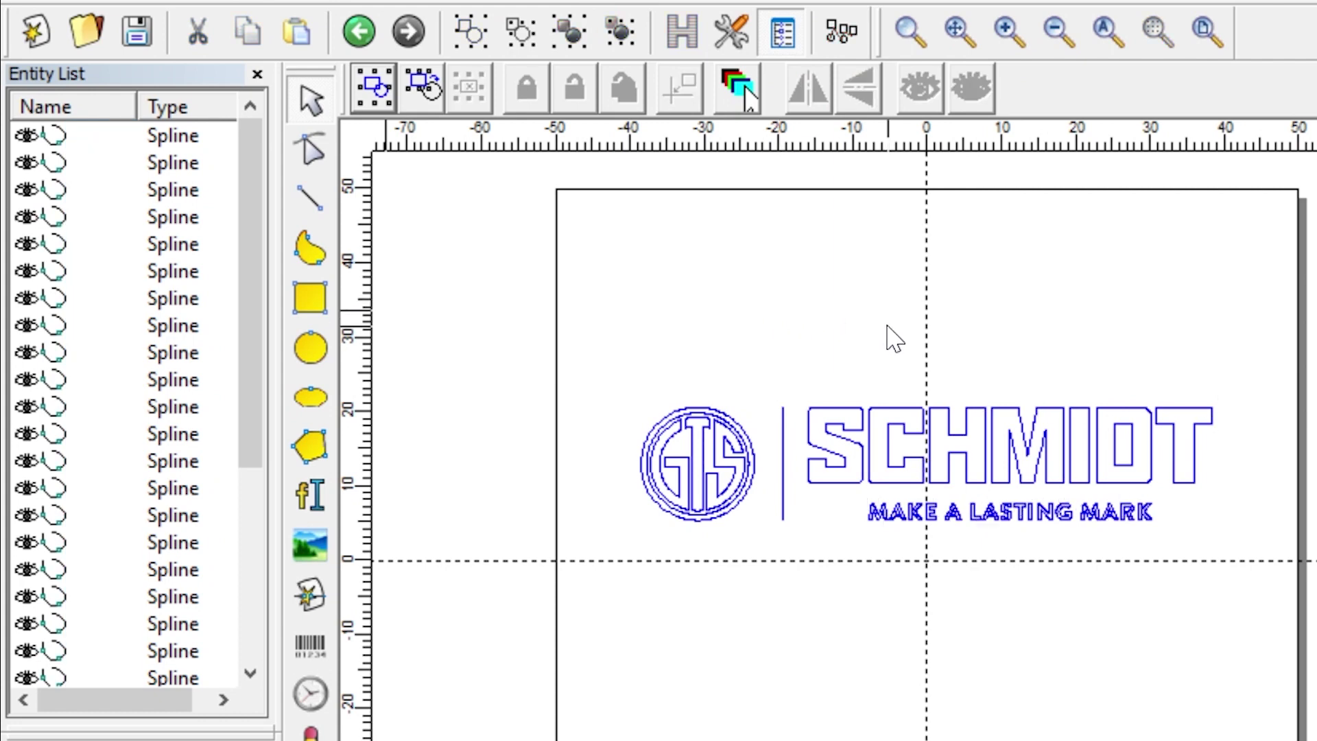
Step: Edit the nodes of the letter C in SCHMIDT, pulling four nodes of its upper edge upward into separate spikes
left_click(887, 413)
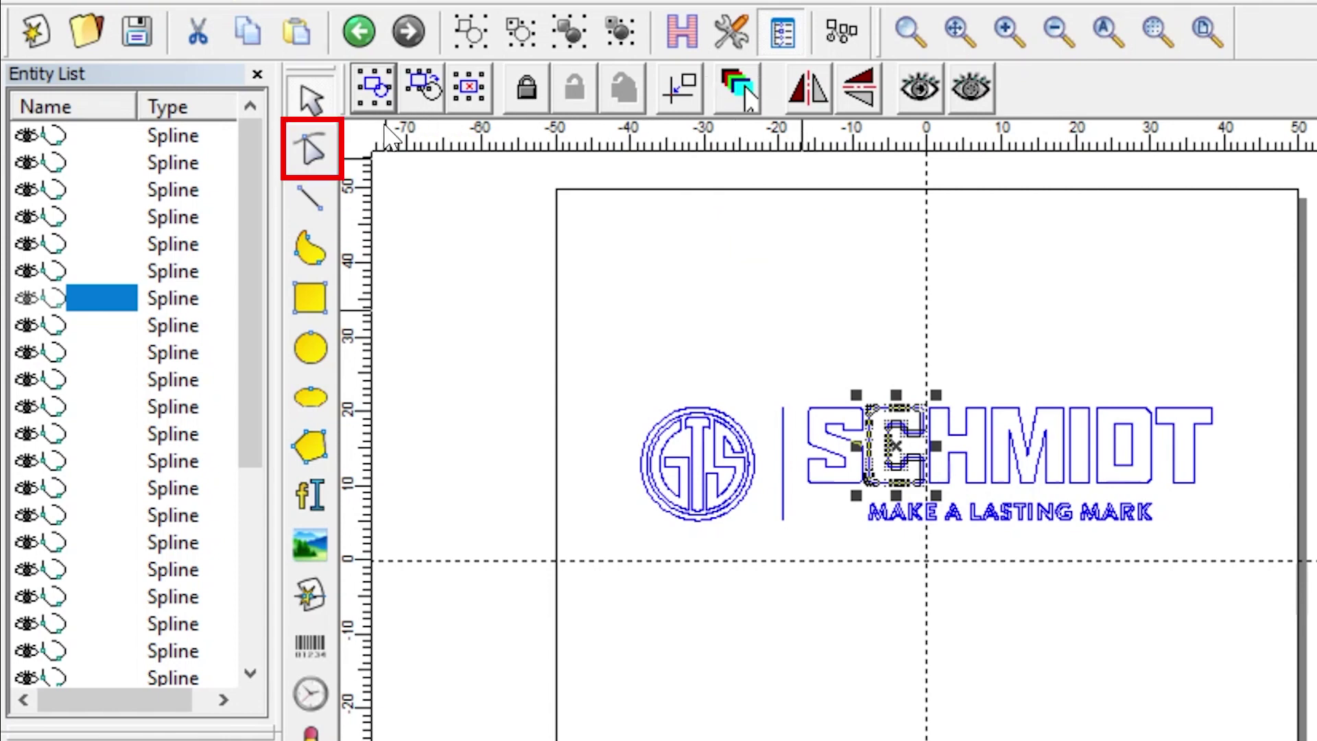
left_click(314, 152)
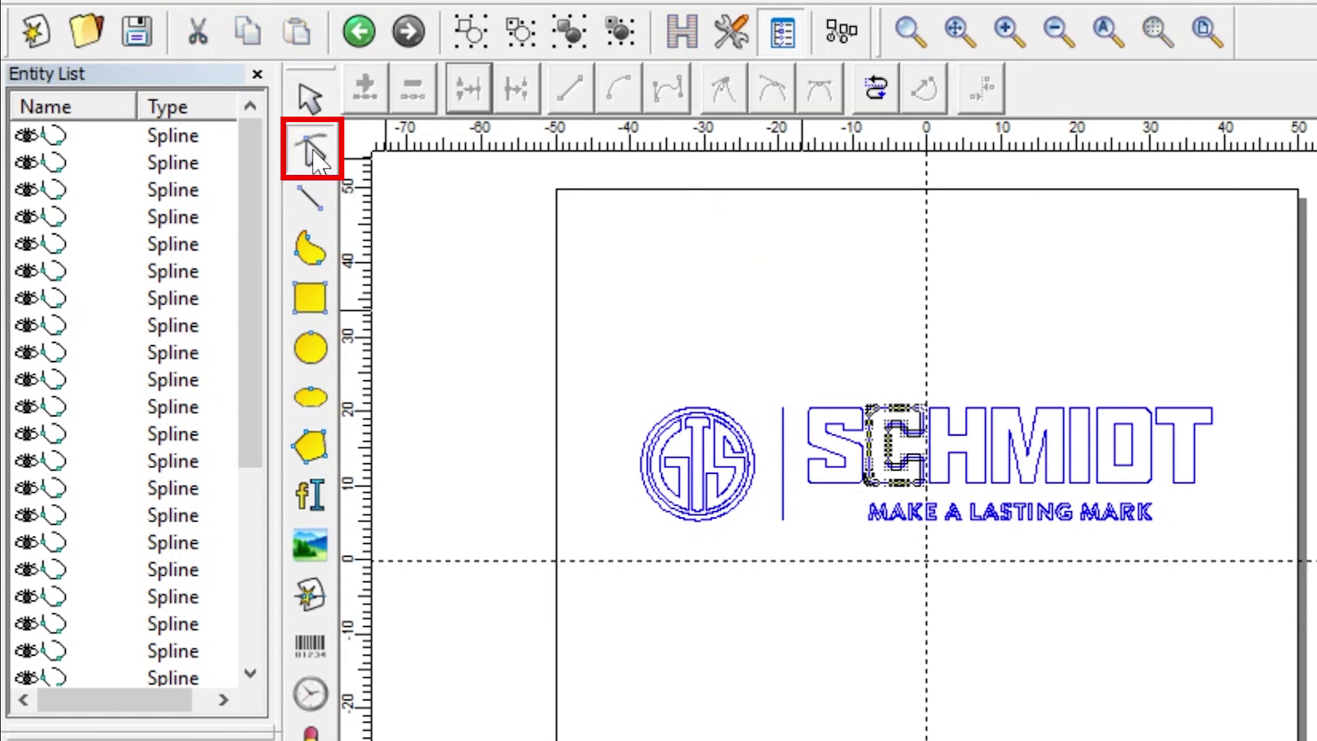
left_click(1006, 33)
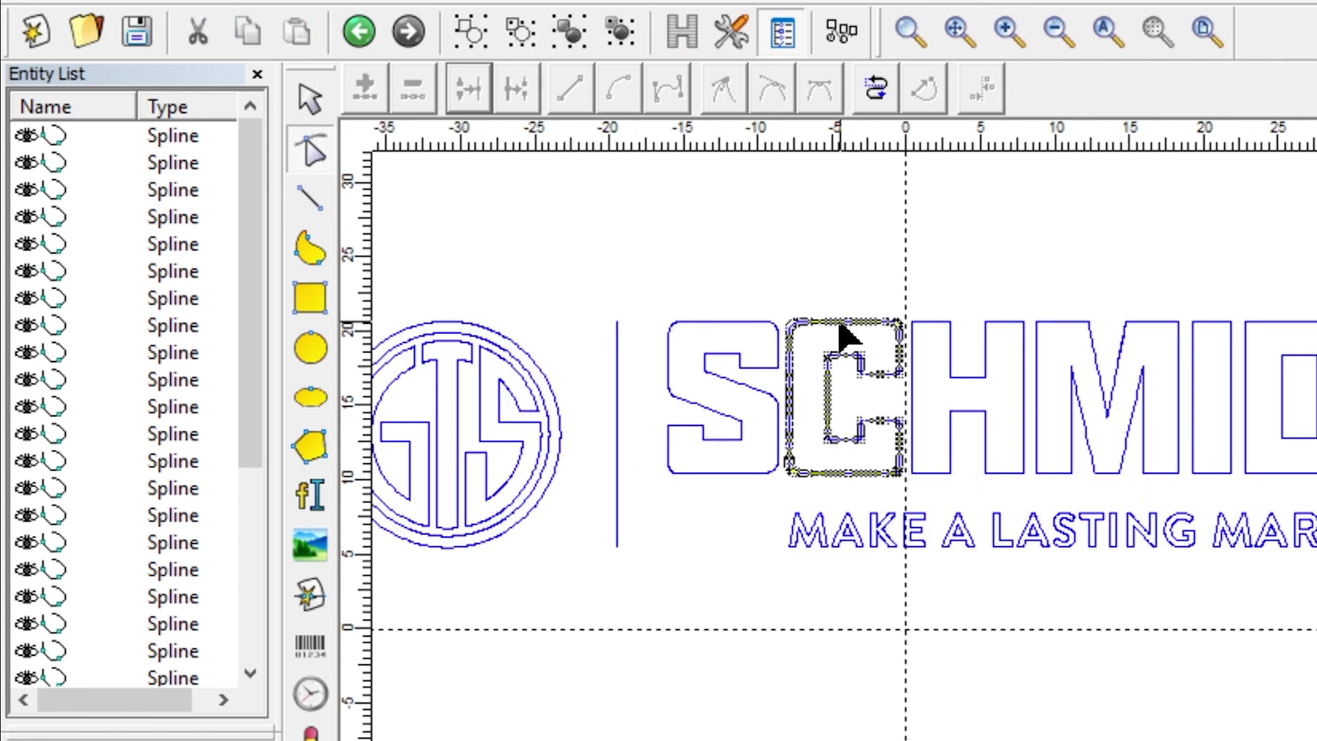
left_click_drag(799, 324, 762, 224)
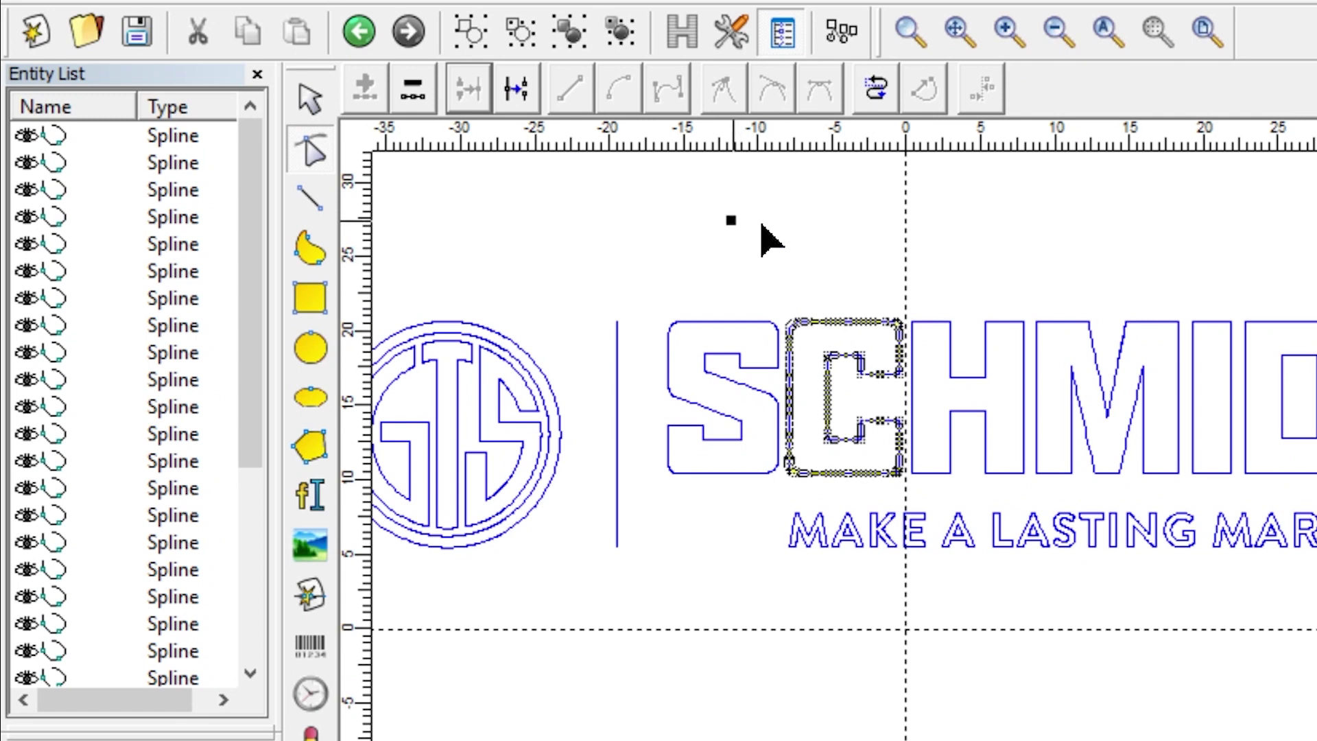
left_click_drag(815, 321, 838, 193)
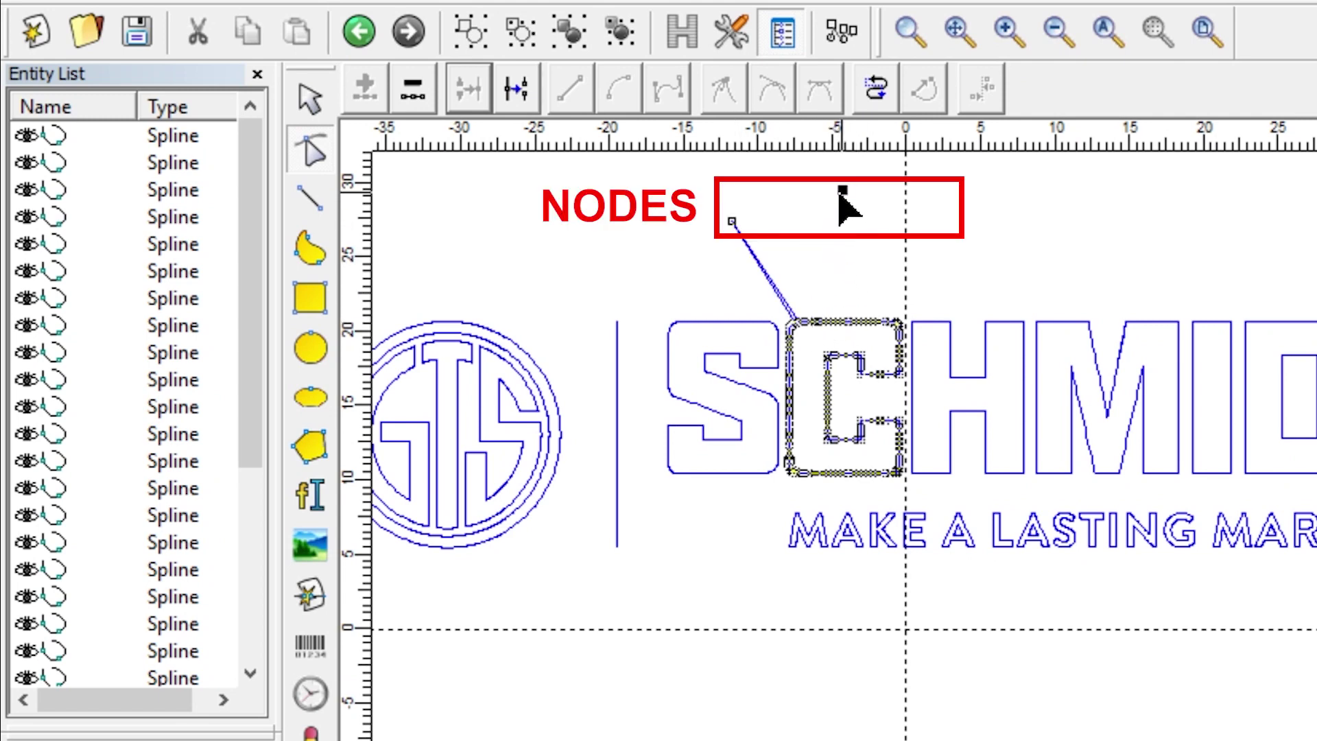
left_click_drag(862, 321, 864, 192)
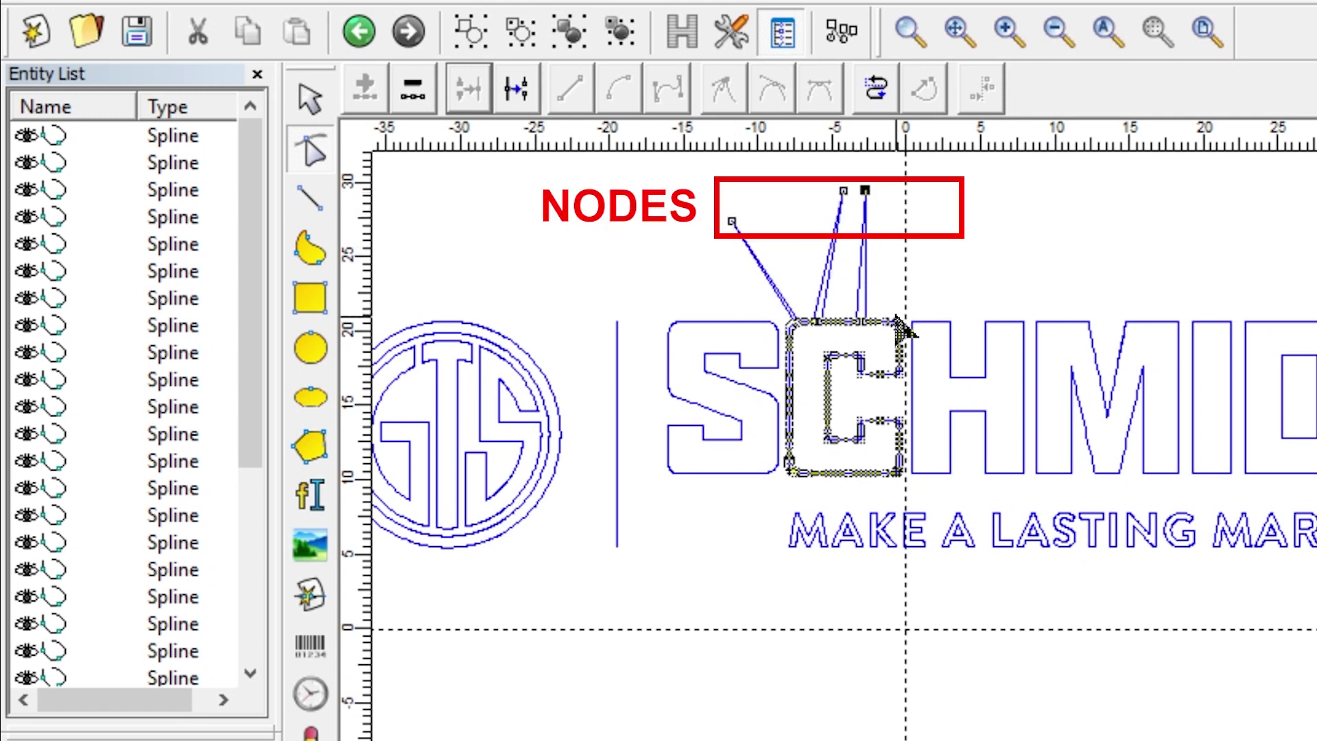
left_click_drag(900, 327, 937, 200)
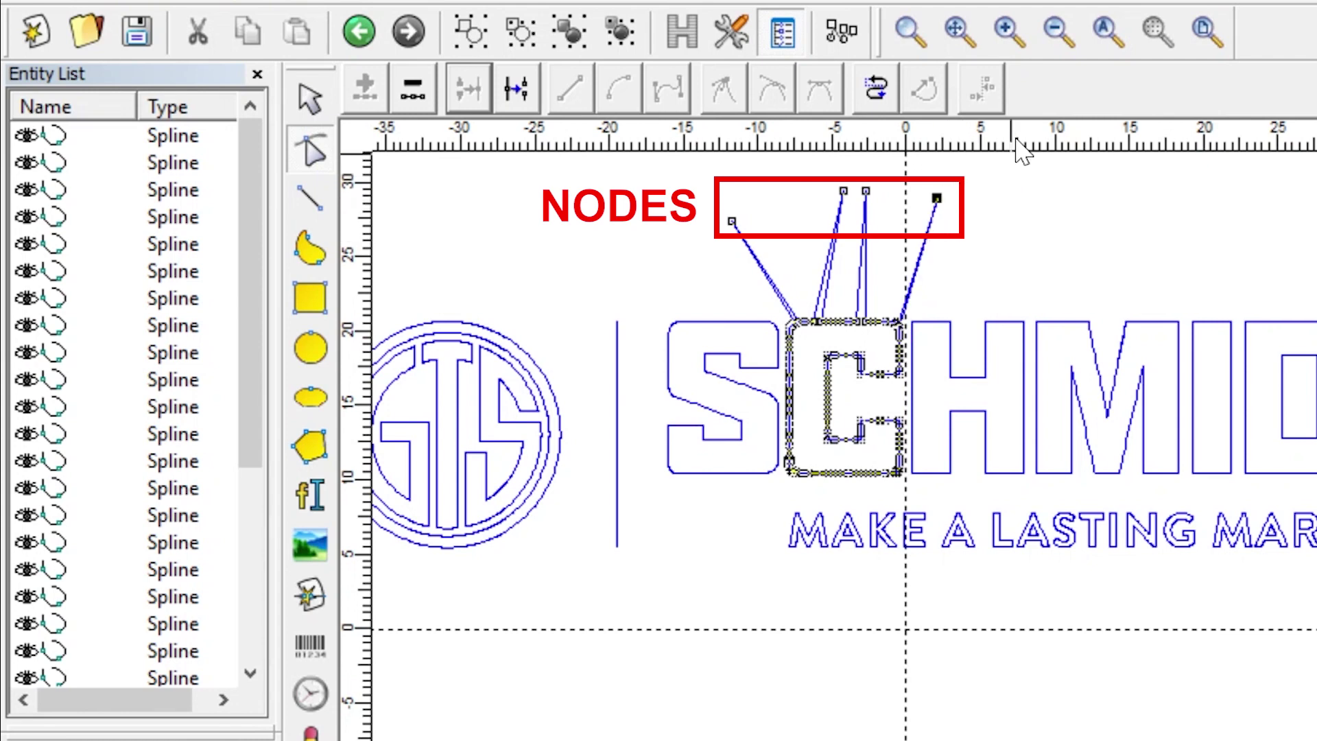
left_click(306, 107)
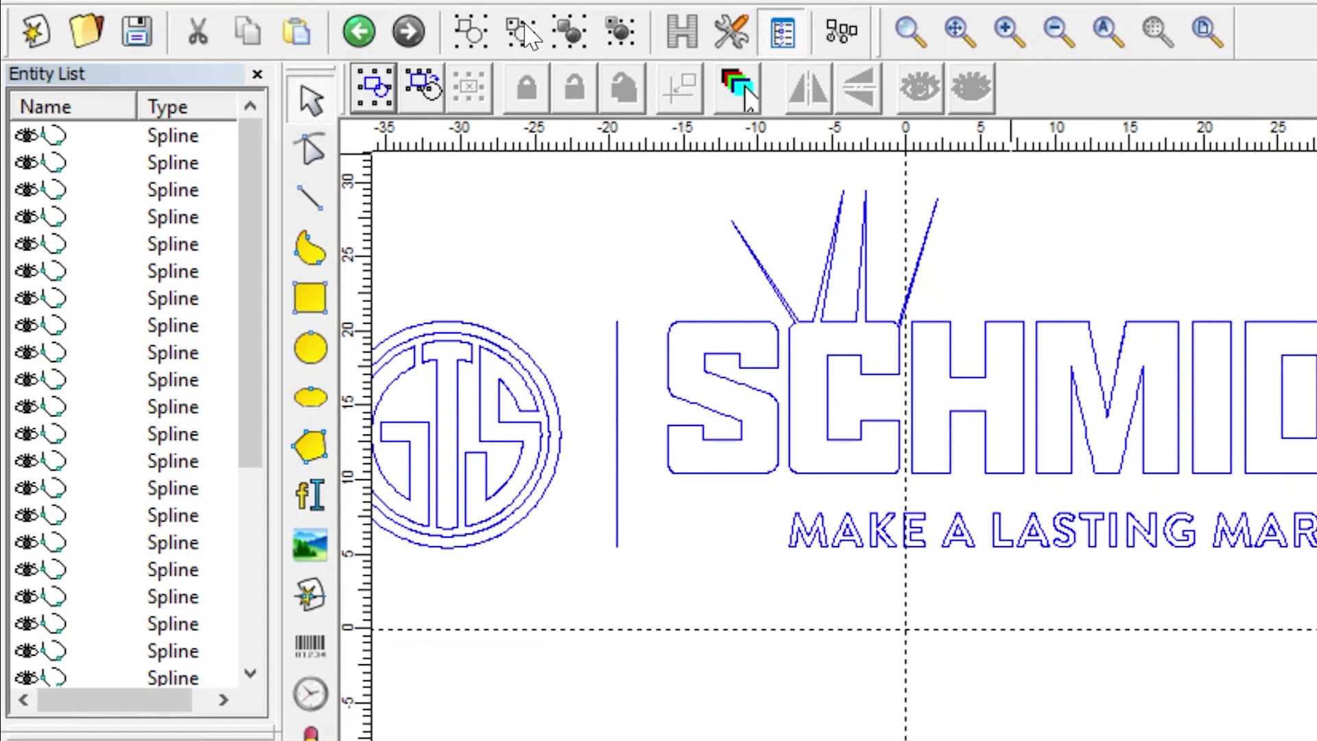
Step: Break the letter C's outline at the tip node of its leftmost spike and pull the two ends apart
left_click(316, 158)
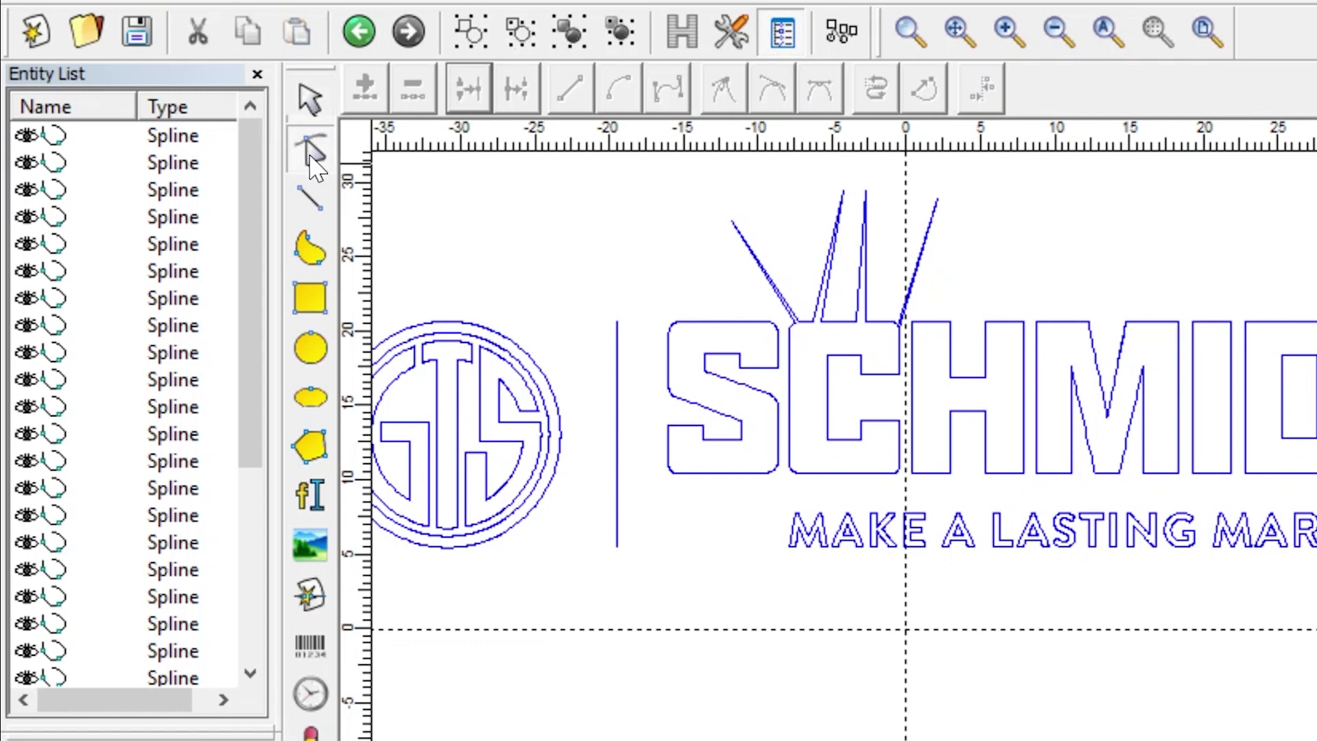
left_click(734, 226)
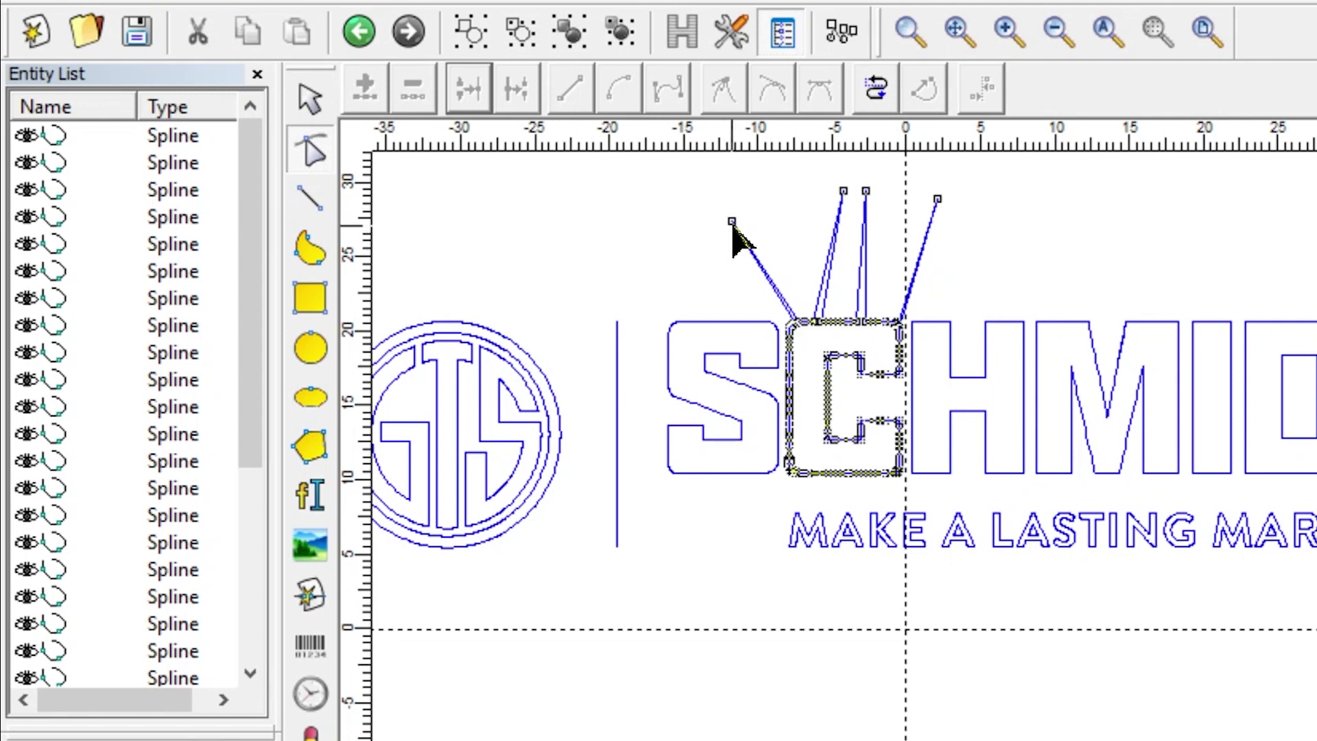
left_click(731, 223)
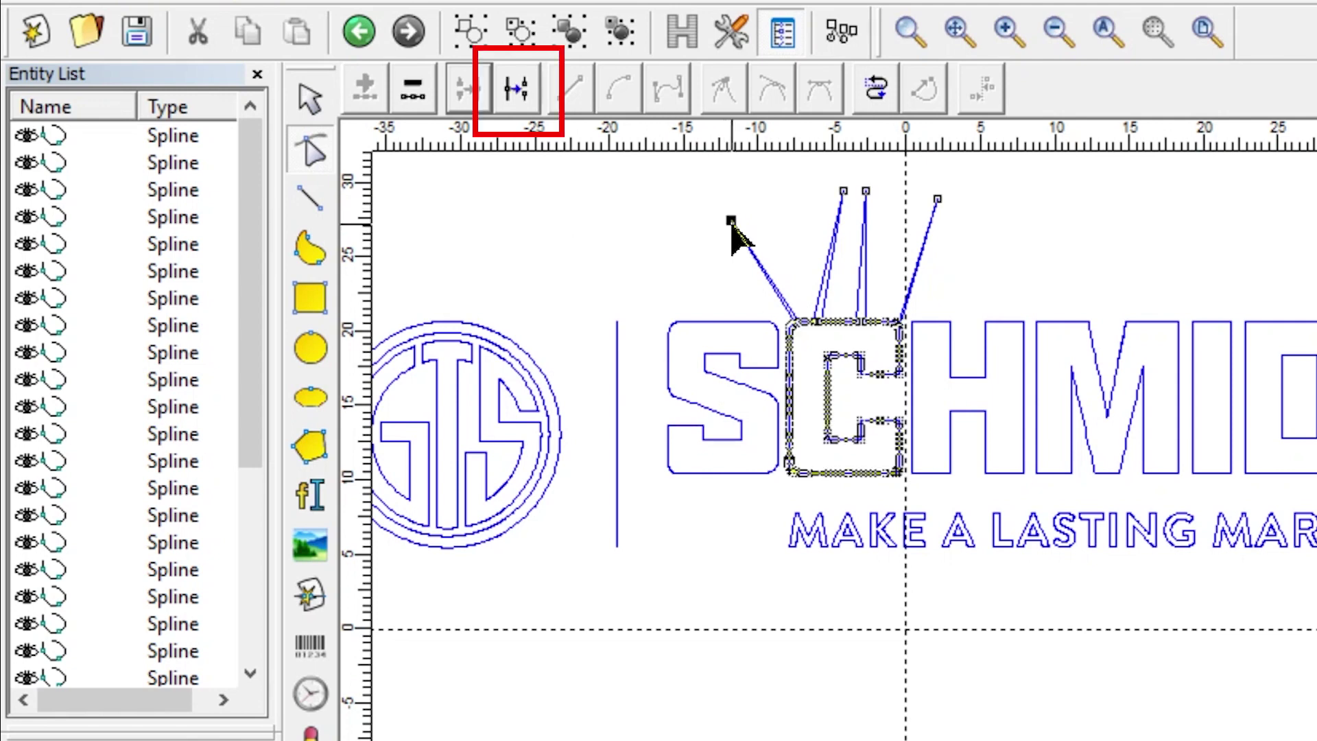
left_click(522, 94)
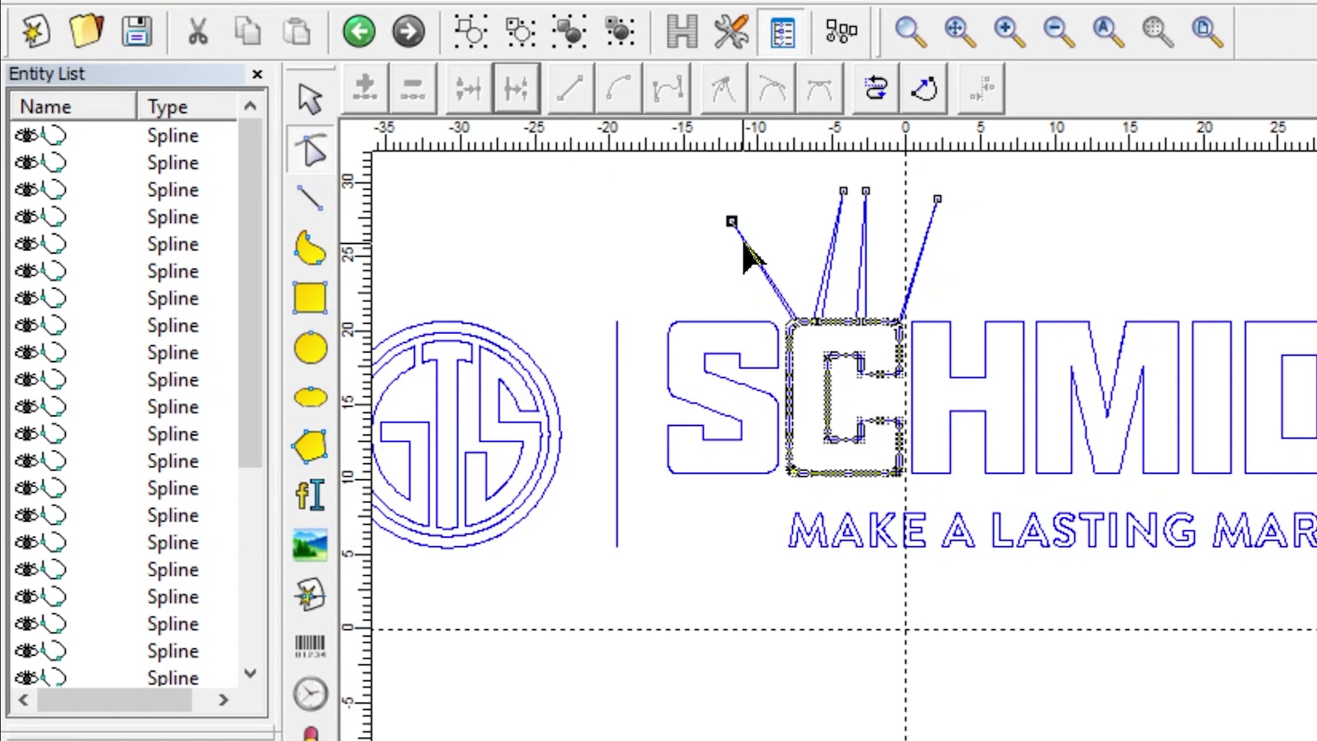
left_click_drag(732, 223, 775, 199)
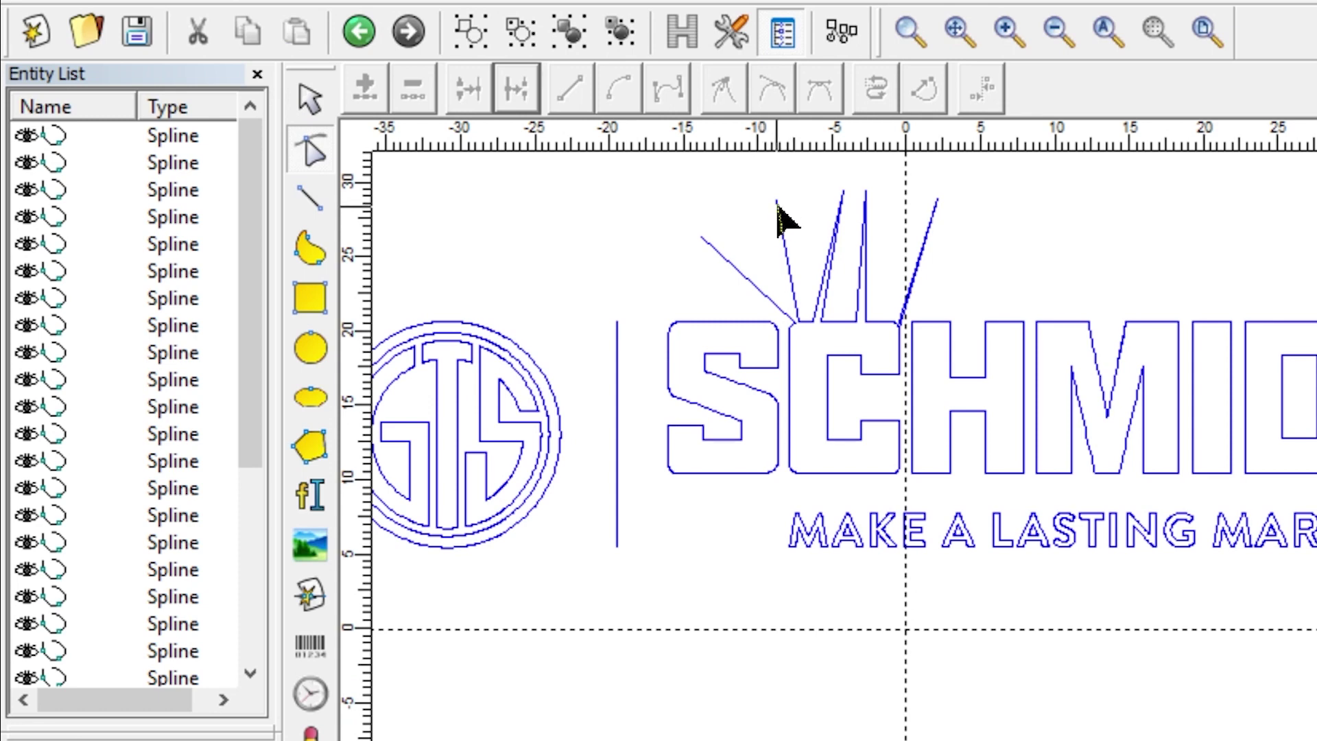
Step: Join the two open end nodes of the letter C's leftmost spike into one node
left_click(777, 203)
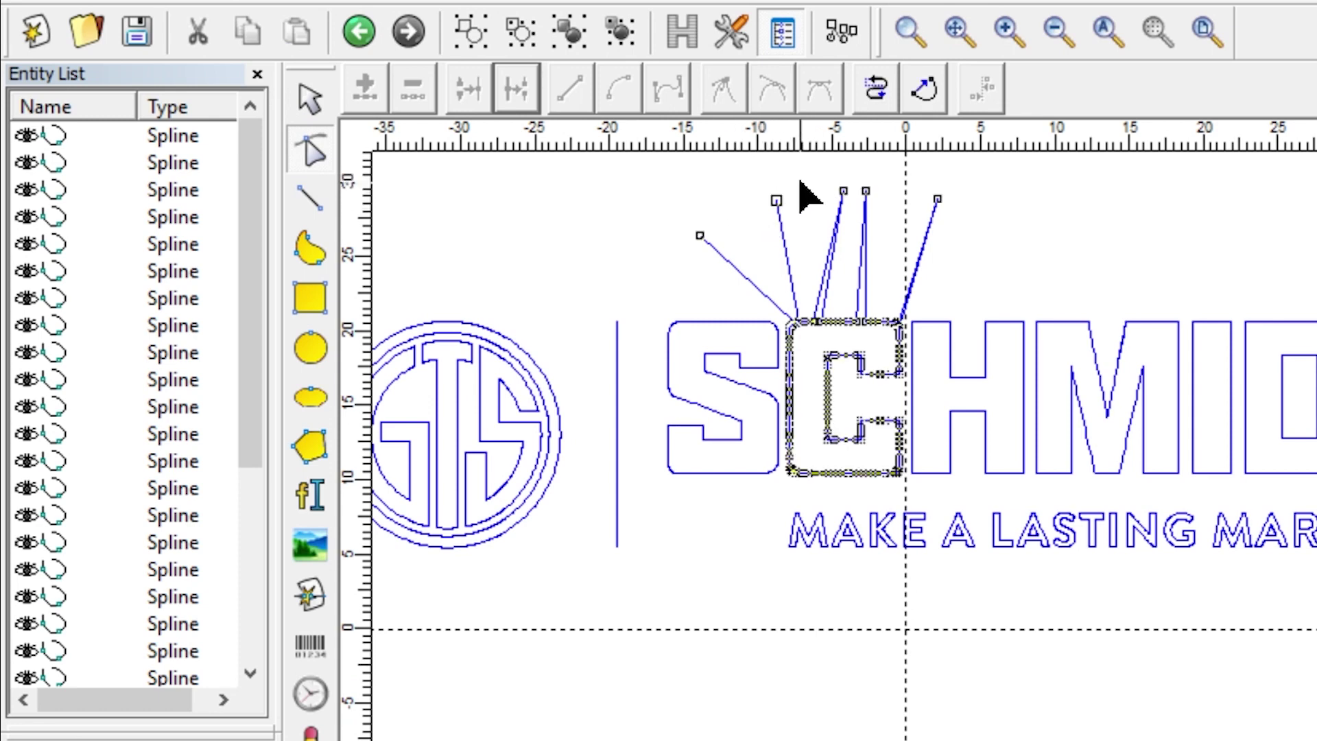
left_click_drag(652, 168, 789, 249)
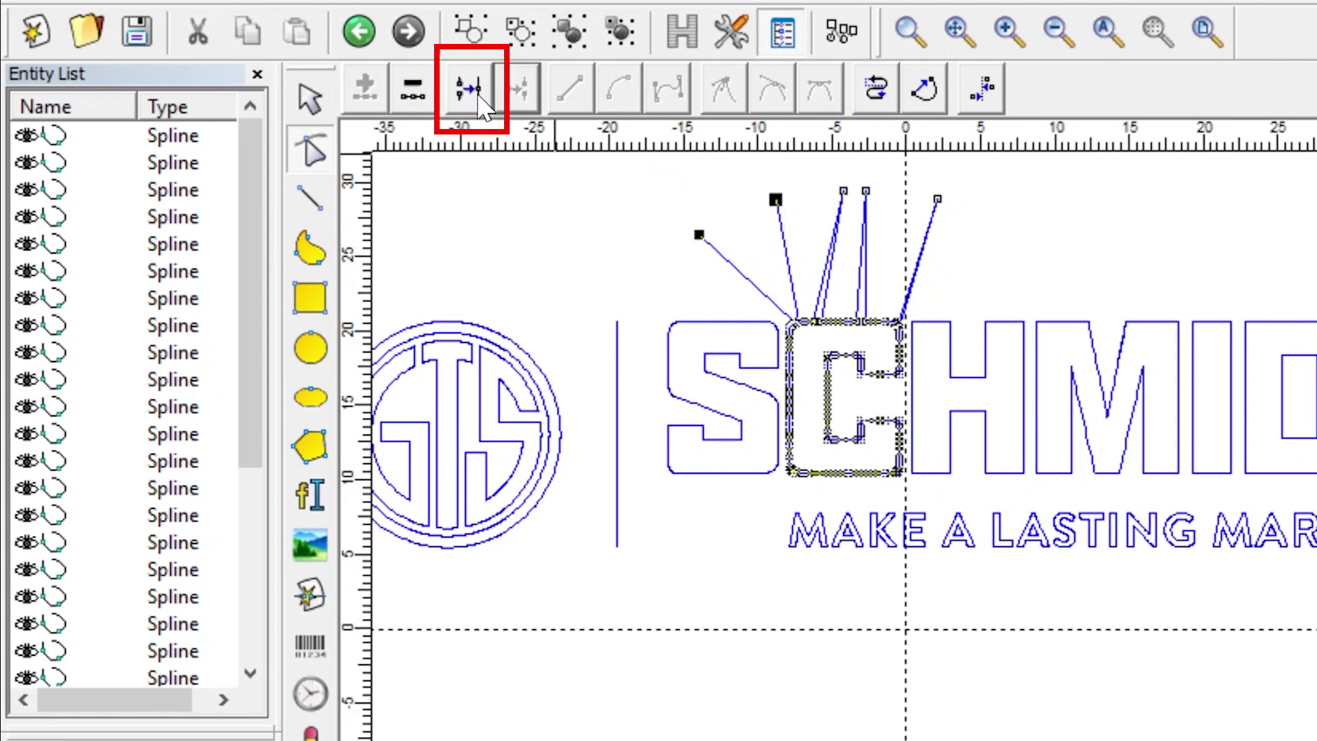
left_click(470, 88)
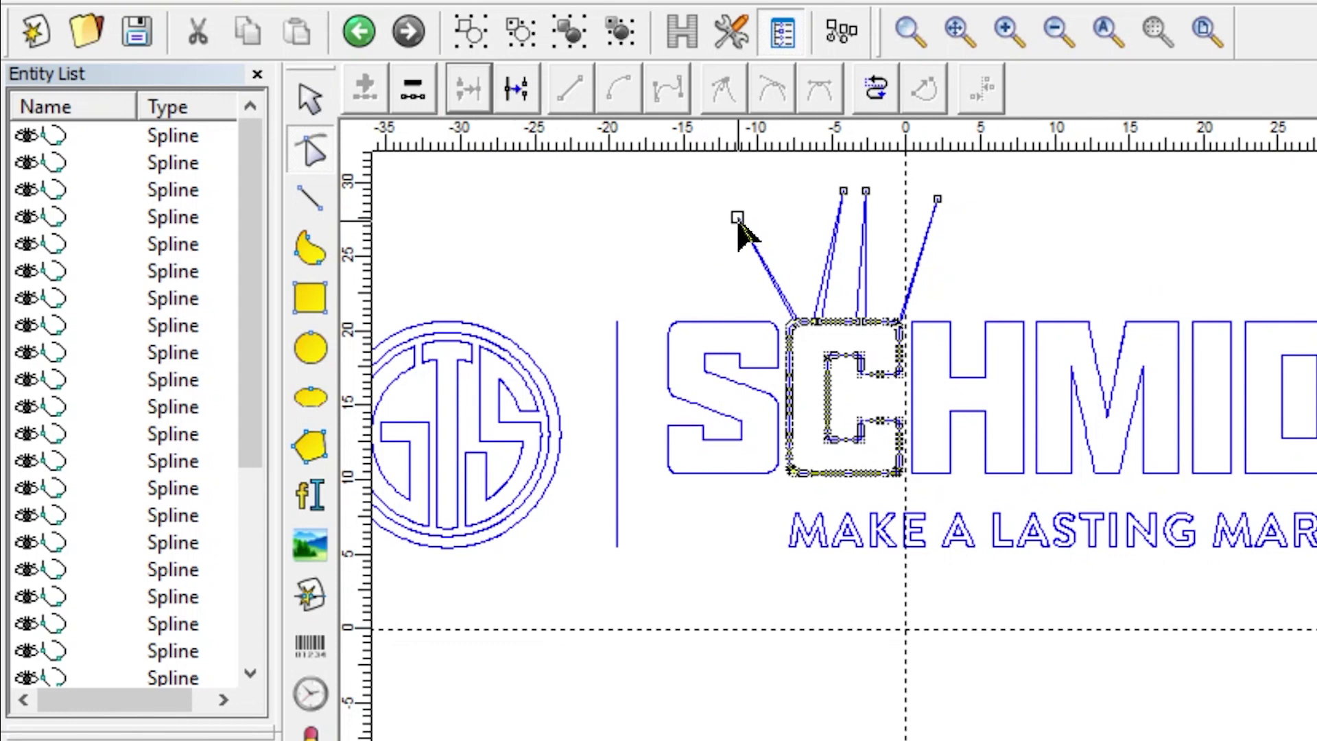
Step: Delete the four raised spike nodes above the letter C
left_click_drag(737, 218, 865, 194)
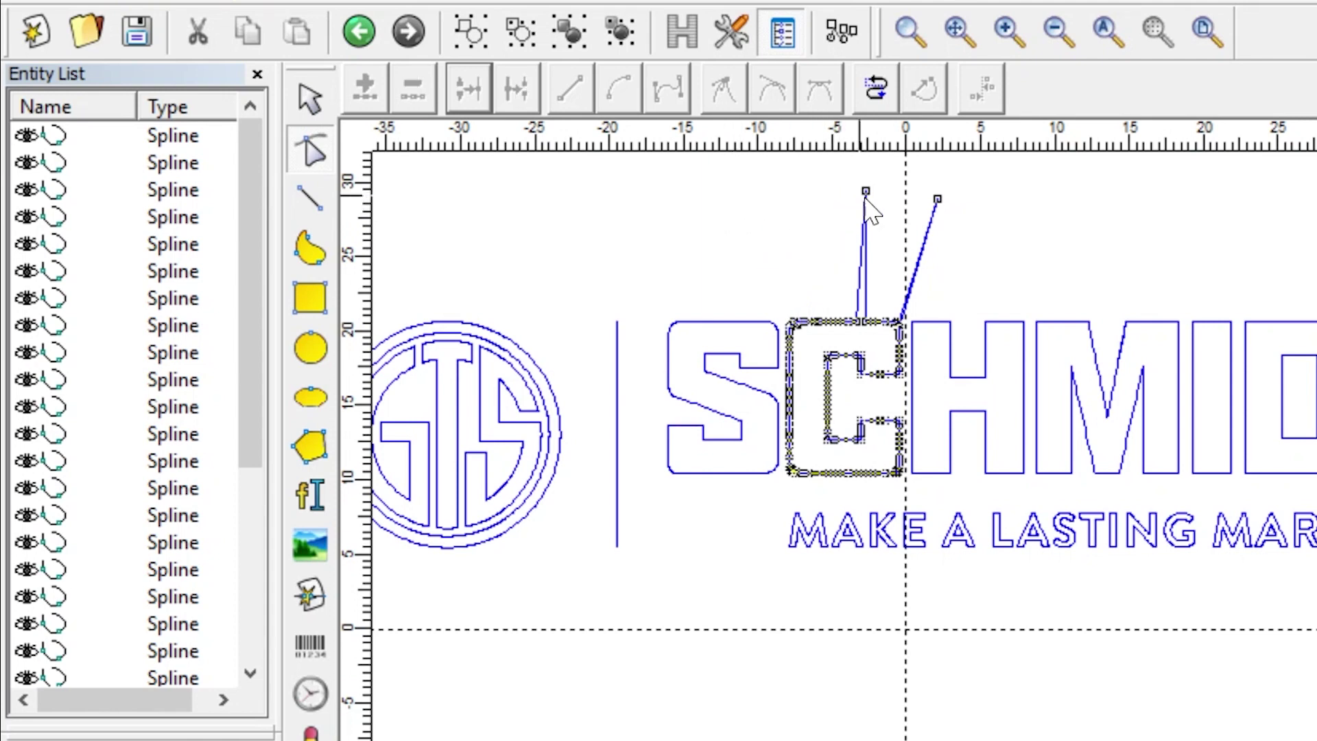
left_click(865, 194)
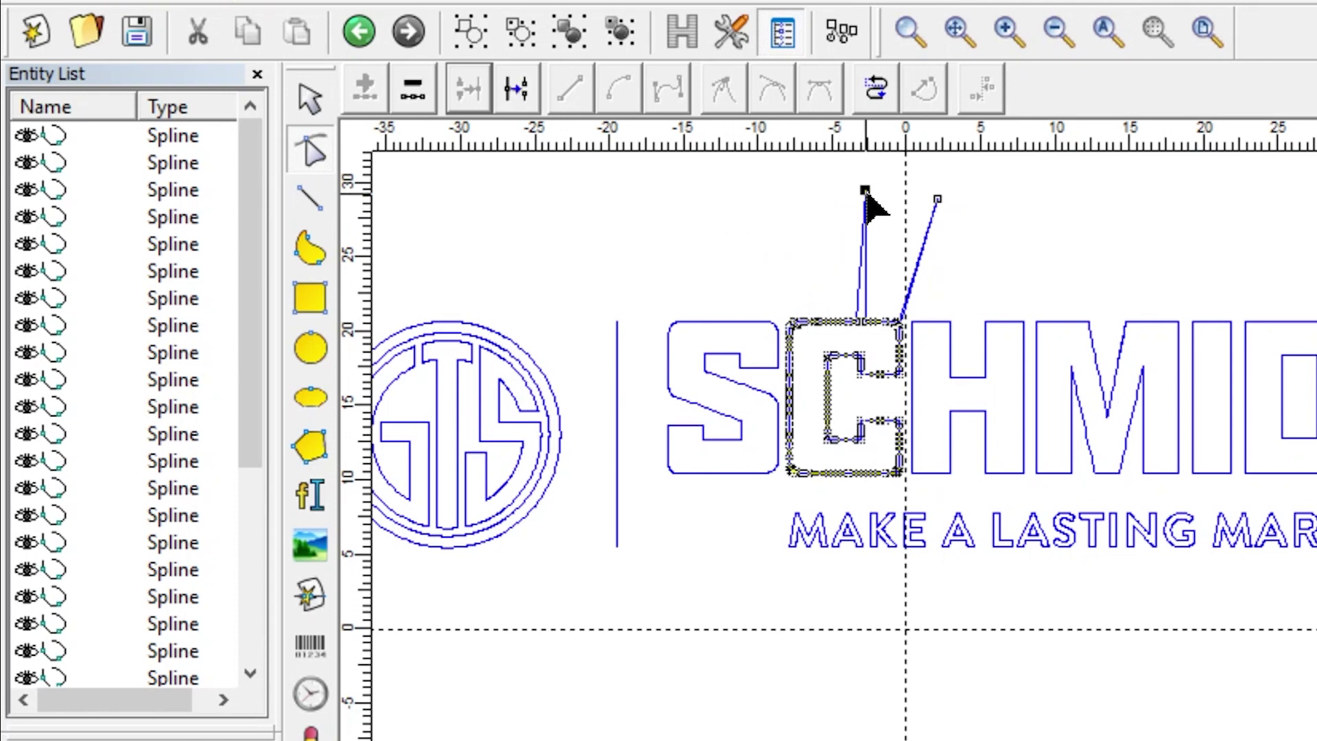
key("Delete")
left_click(938, 200)
key("Delete")
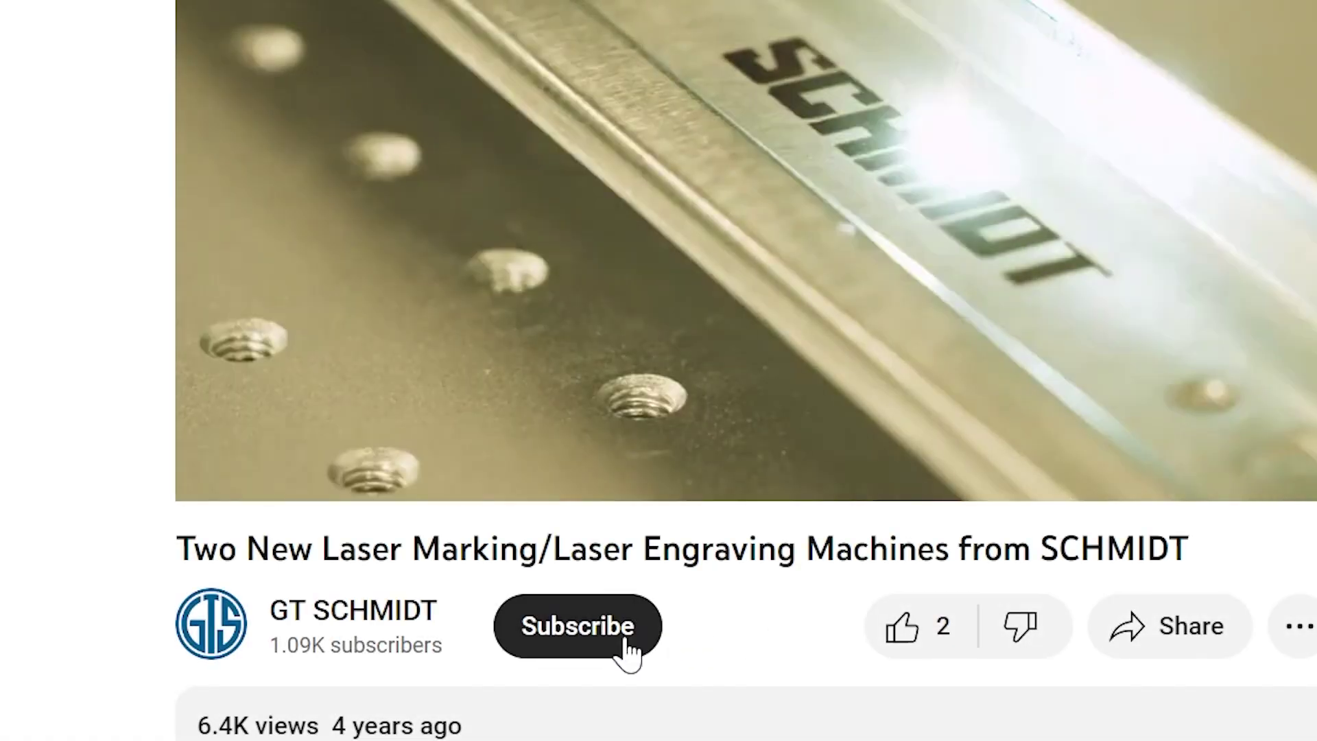
left_click(624, 645)
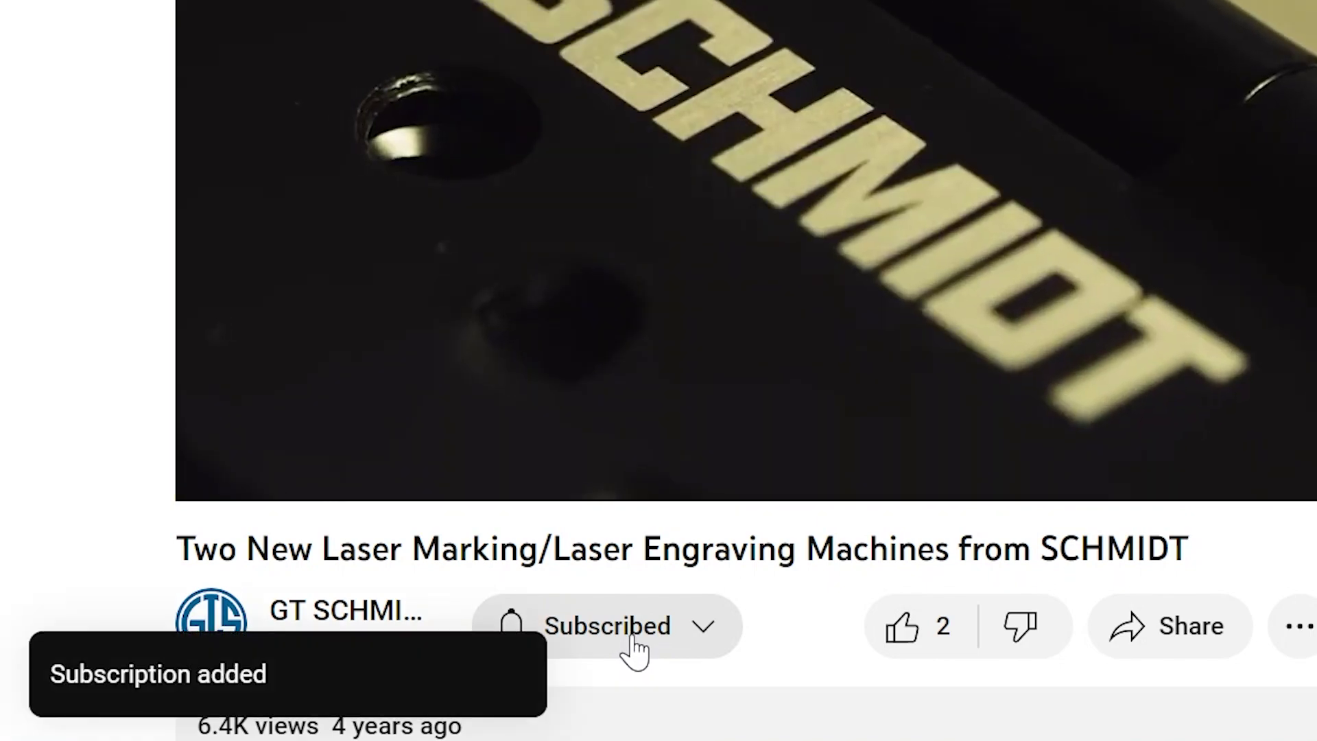